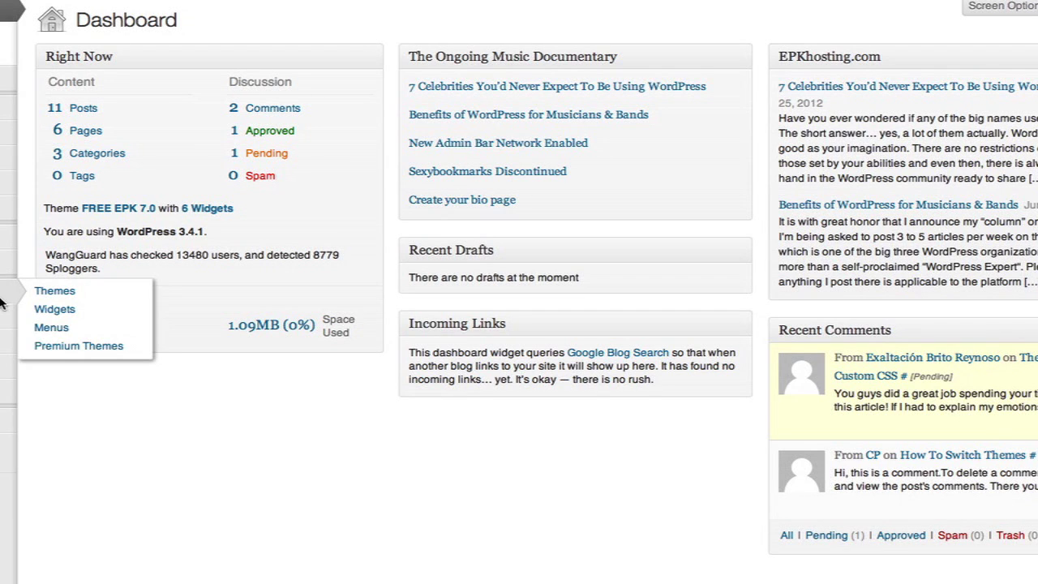
Open the Thumbnail Slider settings in the theme options.
click(54, 290)
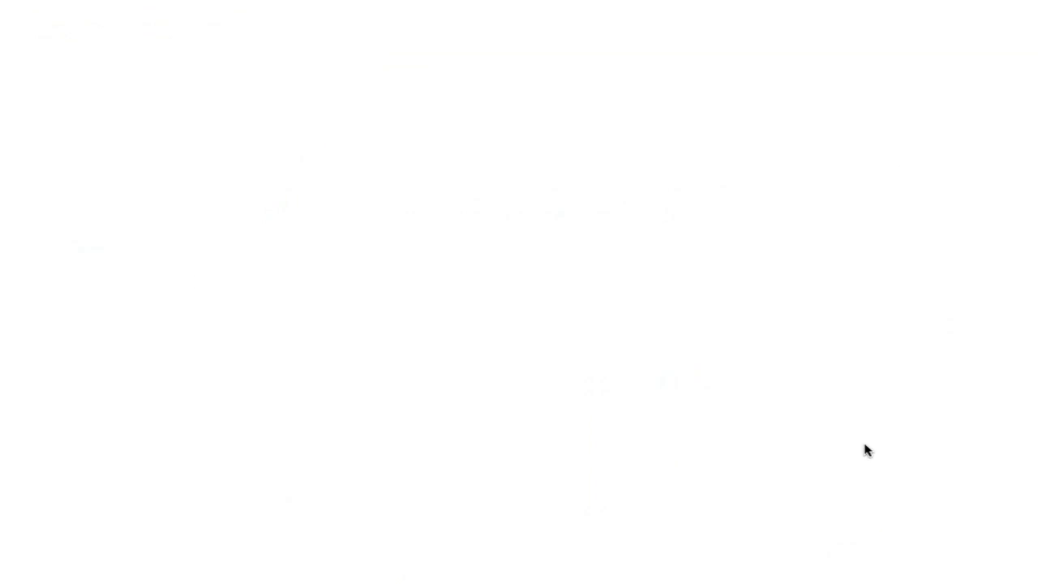
click(220, 176)
click(221, 176)
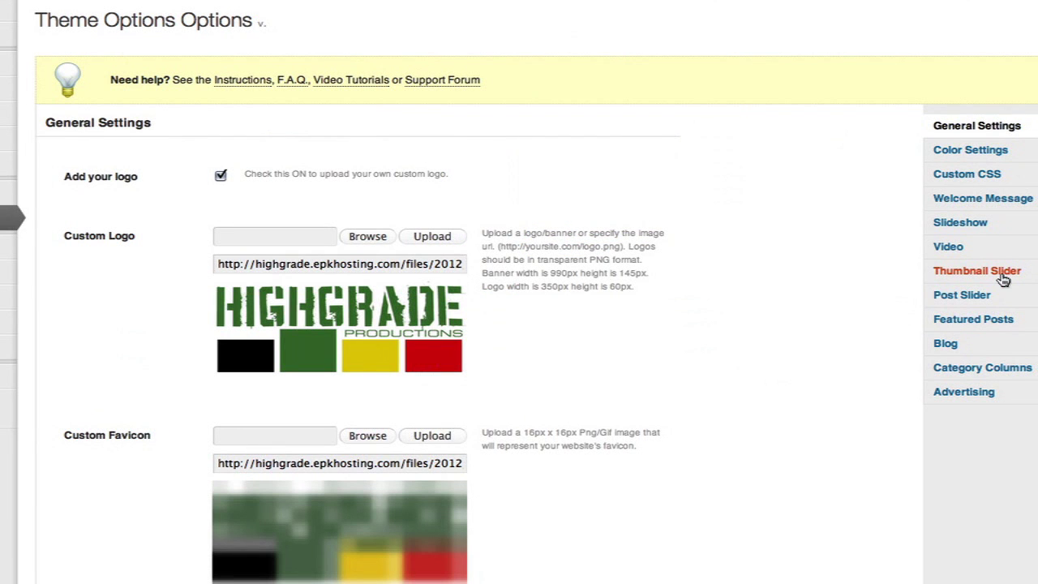
click(1003, 278)
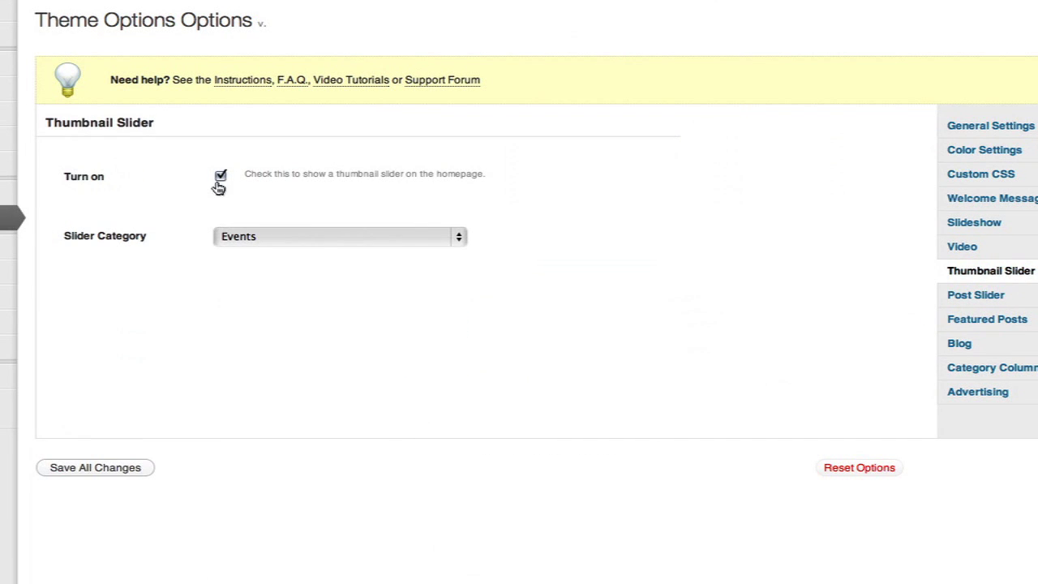
Turn on the homepage thumbnail slider with Events as its slider category and save all changes.
click(220, 176)
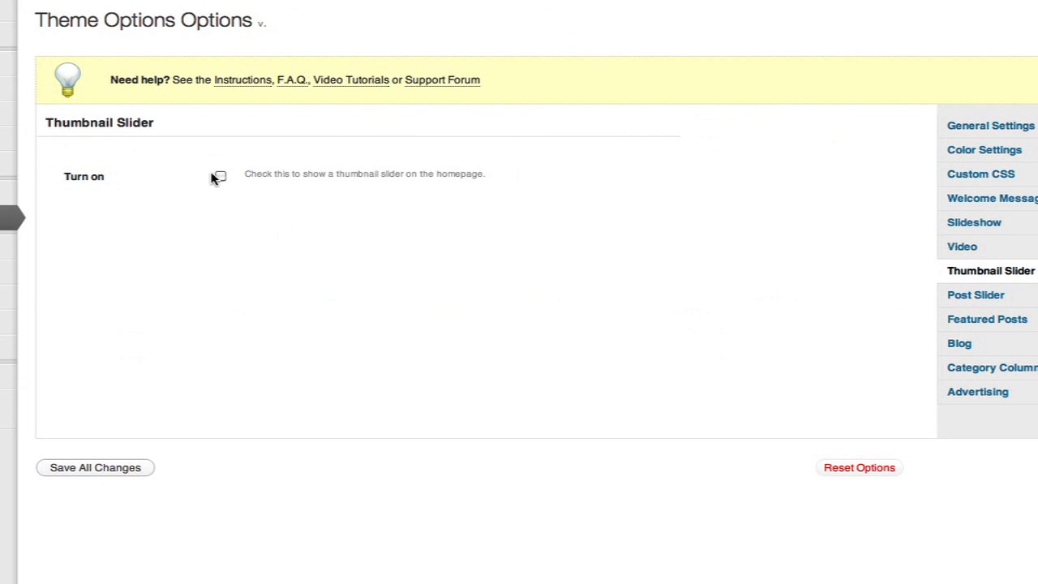
click(219, 176)
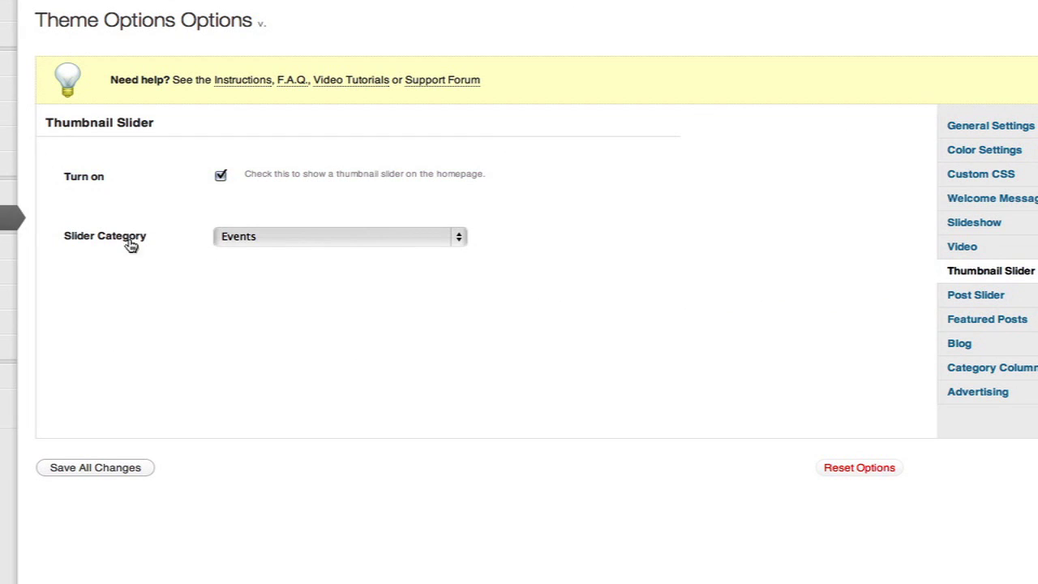
click(307, 243)
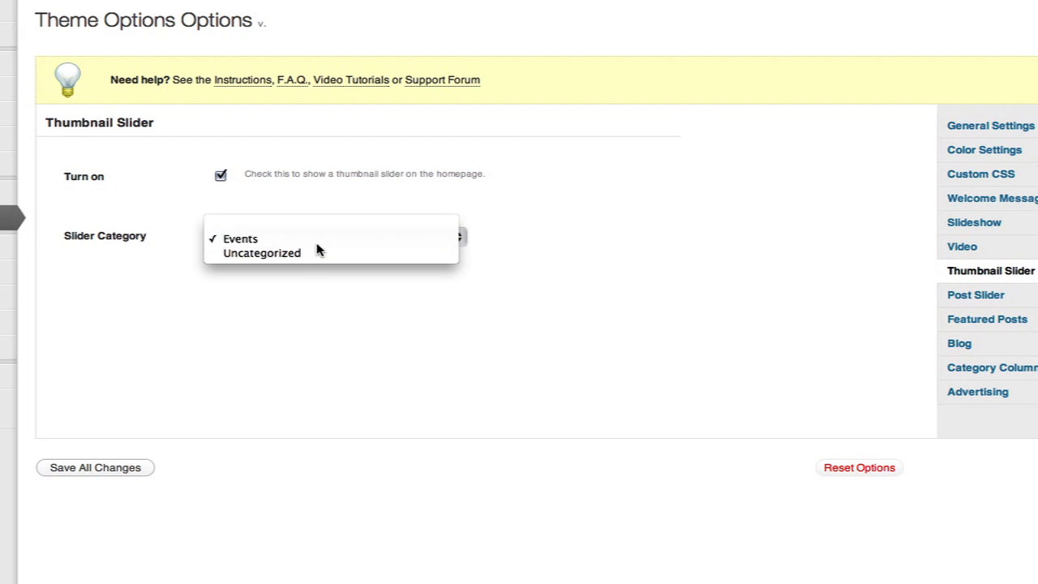
click(328, 240)
click(105, 469)
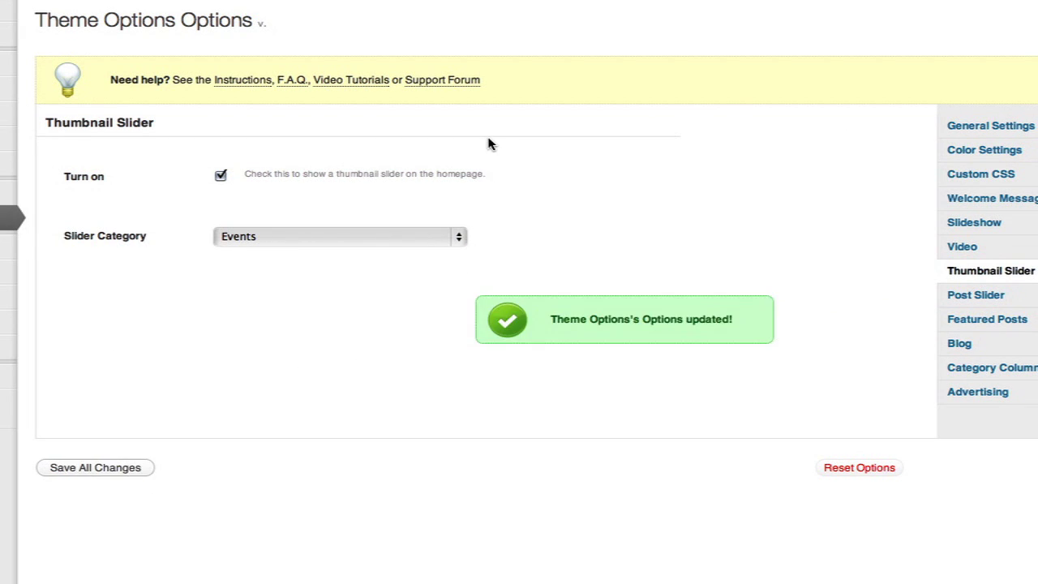
Open the list of posts and filter it to the Events category.
mouse_move(8, 64)
click(56, 63)
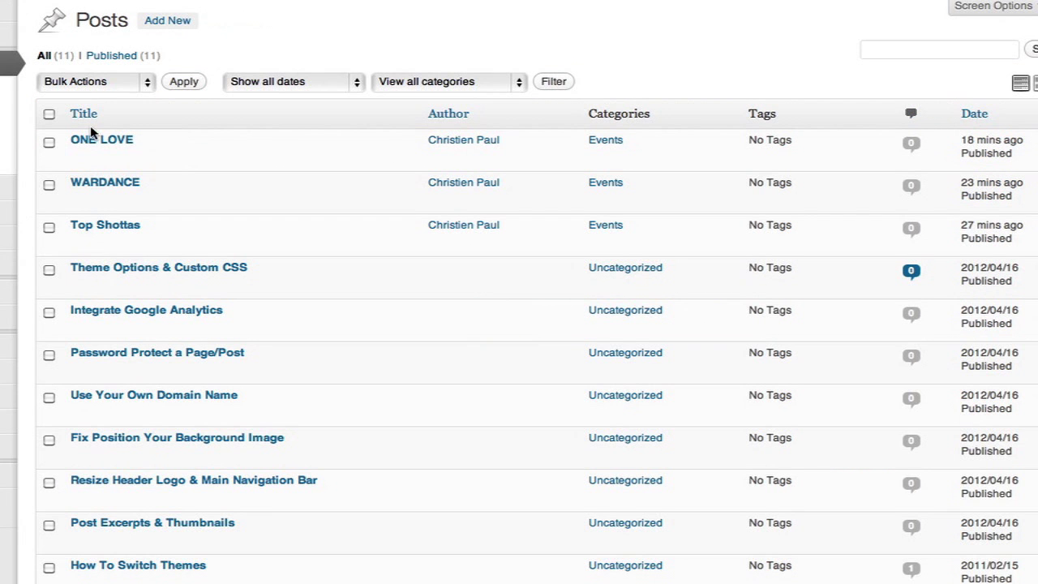
click(491, 83)
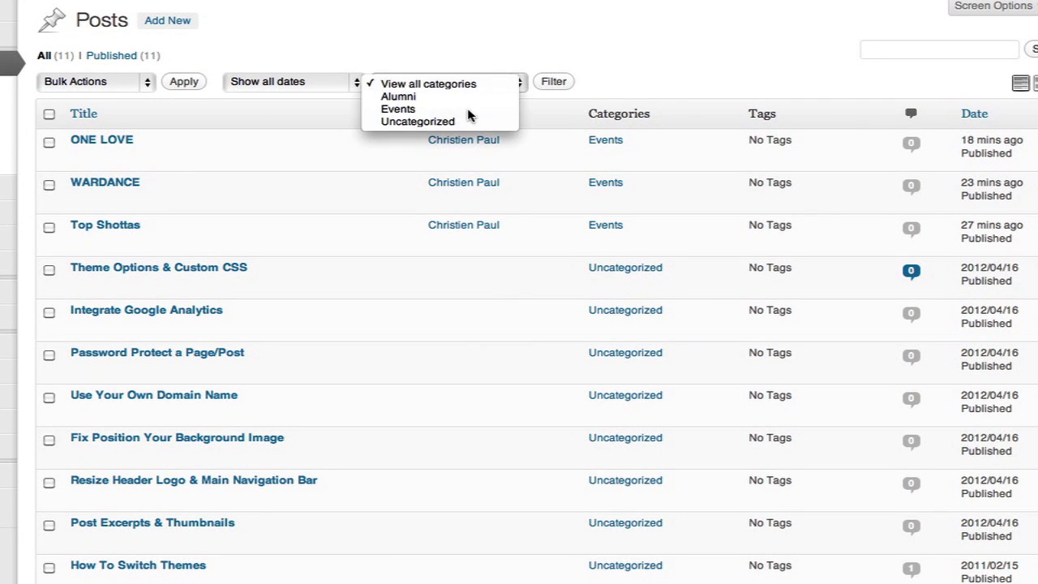
click(468, 108)
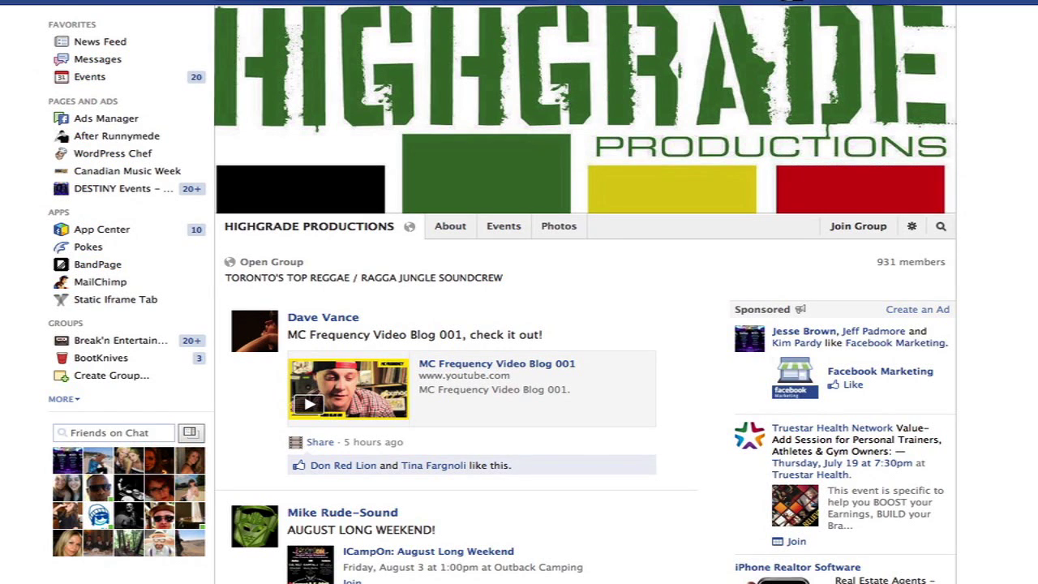
In the HIGHGRADE PRODUCTIONS group on Facebook, open the BASS CULTURE event, expand its description and copy the full text.
click(512, 235)
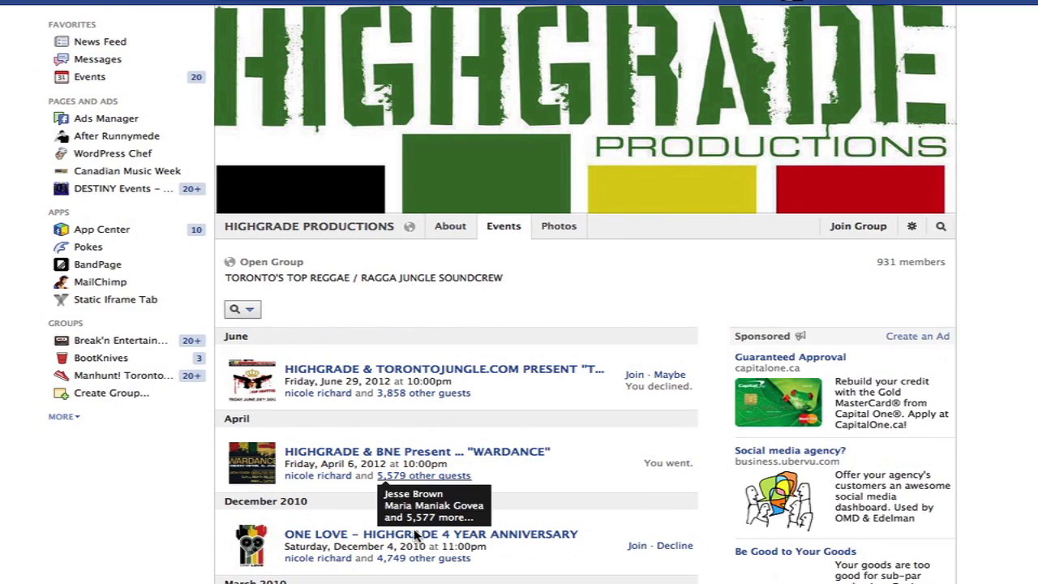
click(442, 483)
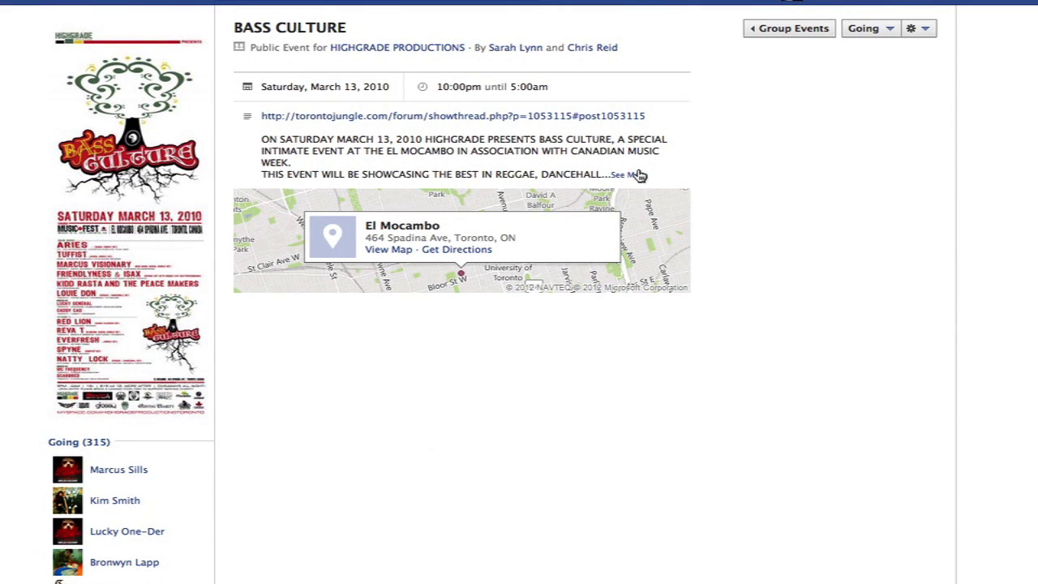
click(633, 175)
scroll(941, 215, down, 10)
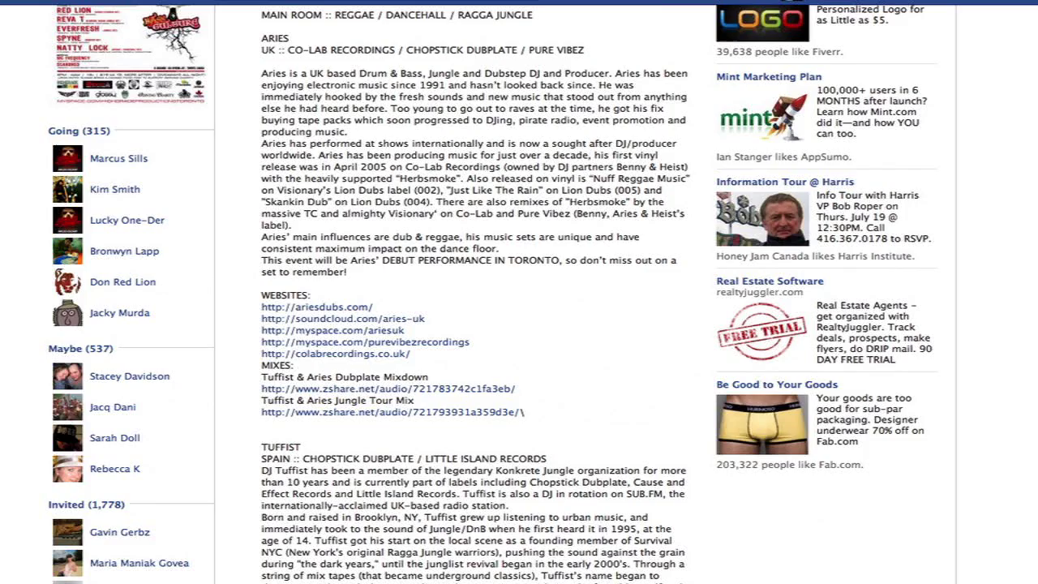
scroll(583, 292, down, 15)
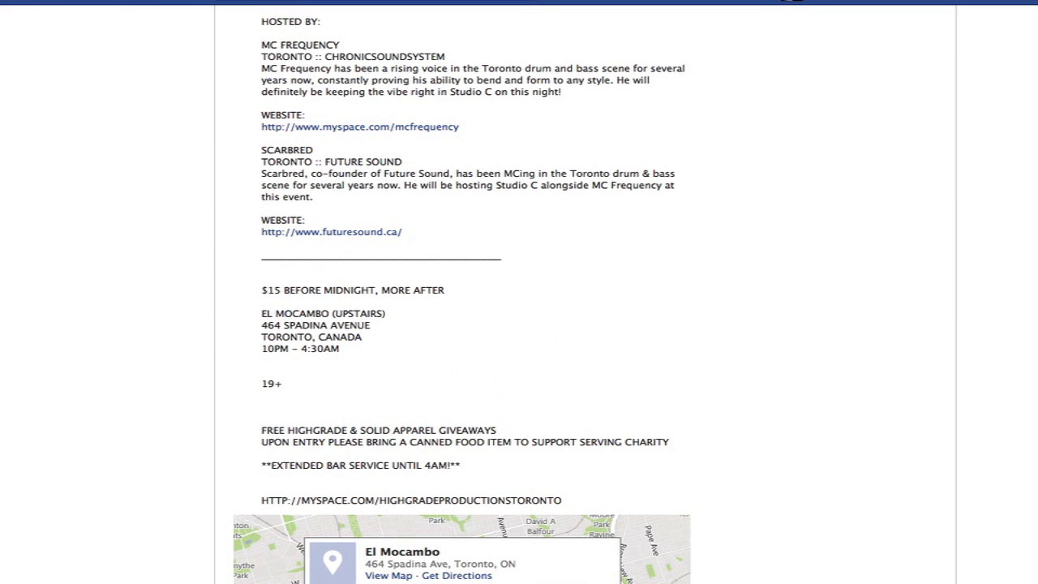
drag(631, 518, 262, 118)
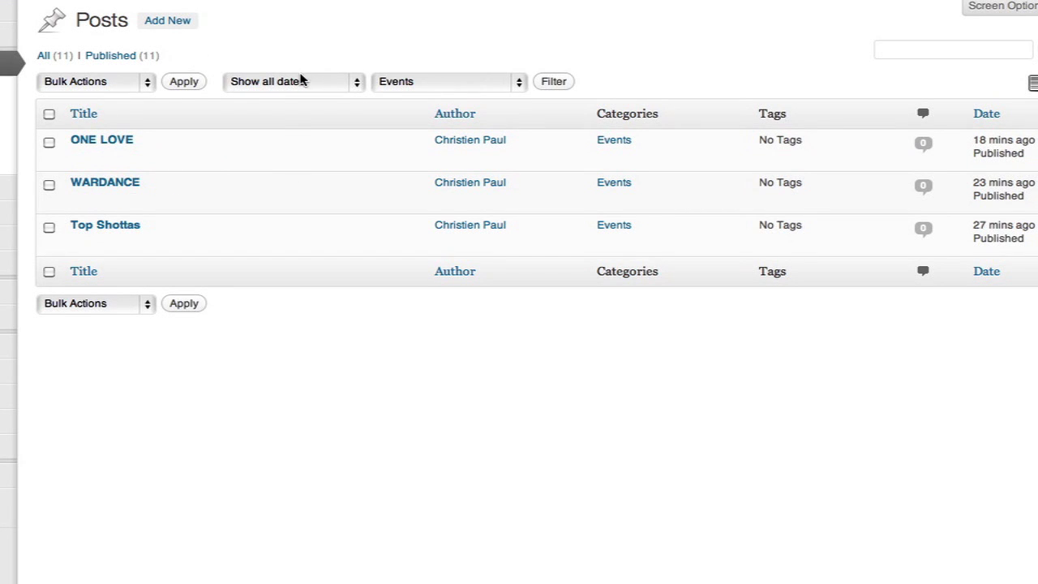
Back in WordPress, create a new post titled BASS CULTURE and paste the copied event description as its body.
click(167, 21)
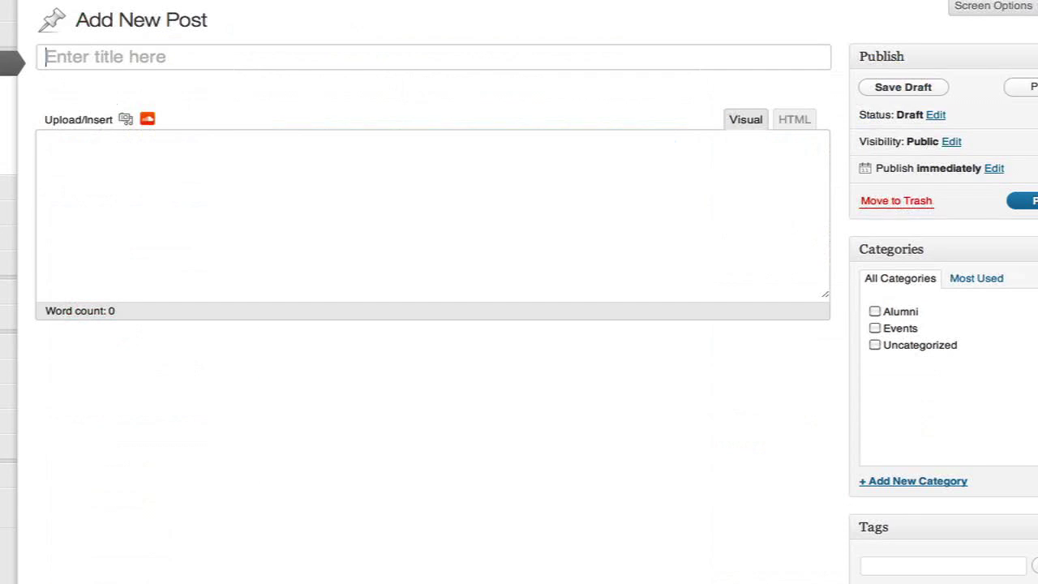
text(BASS)
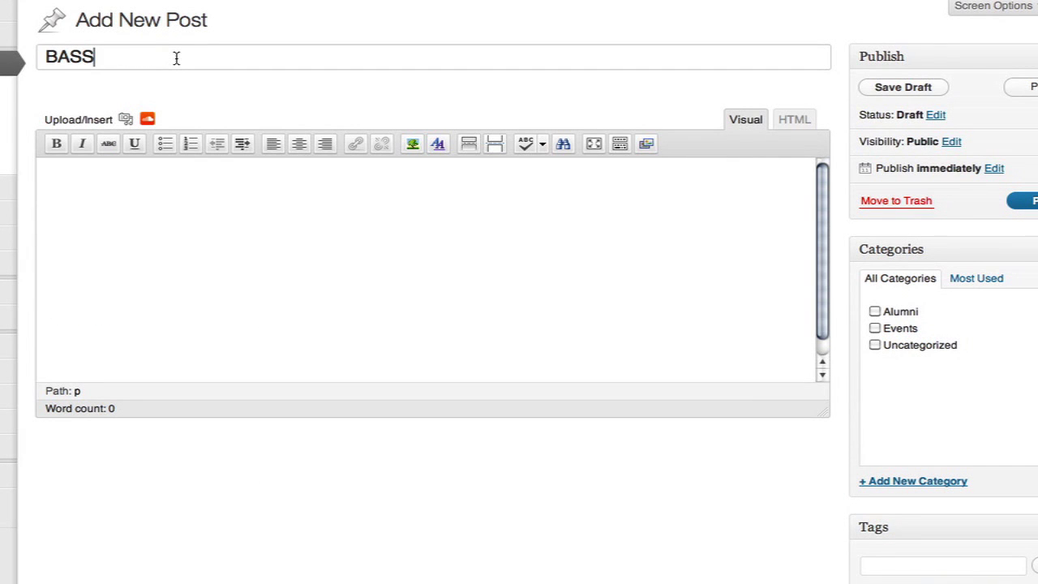
text( CULTURE)
click(428, 266)
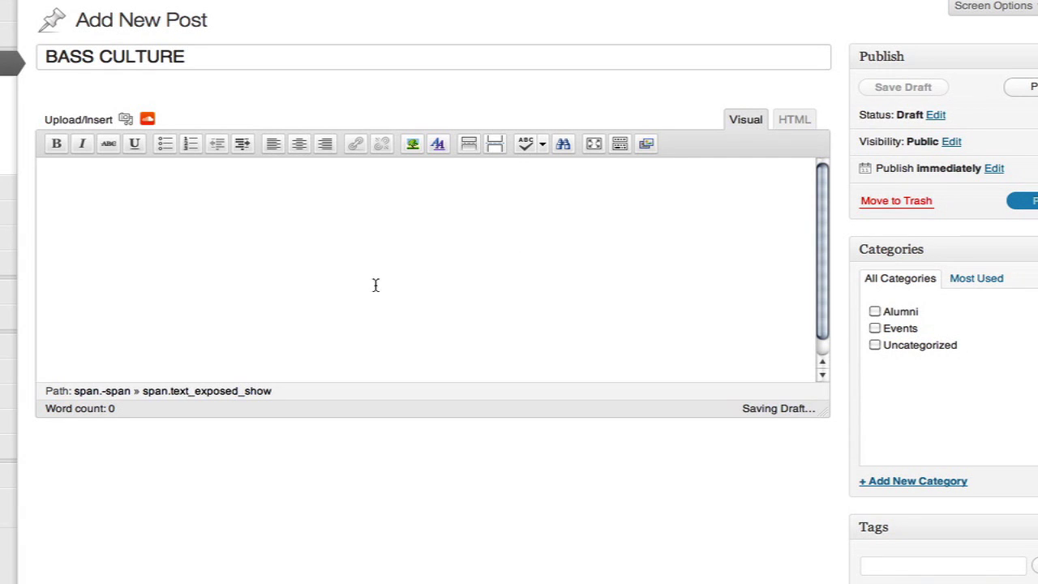
key(ctrl+v)
click(336, 336)
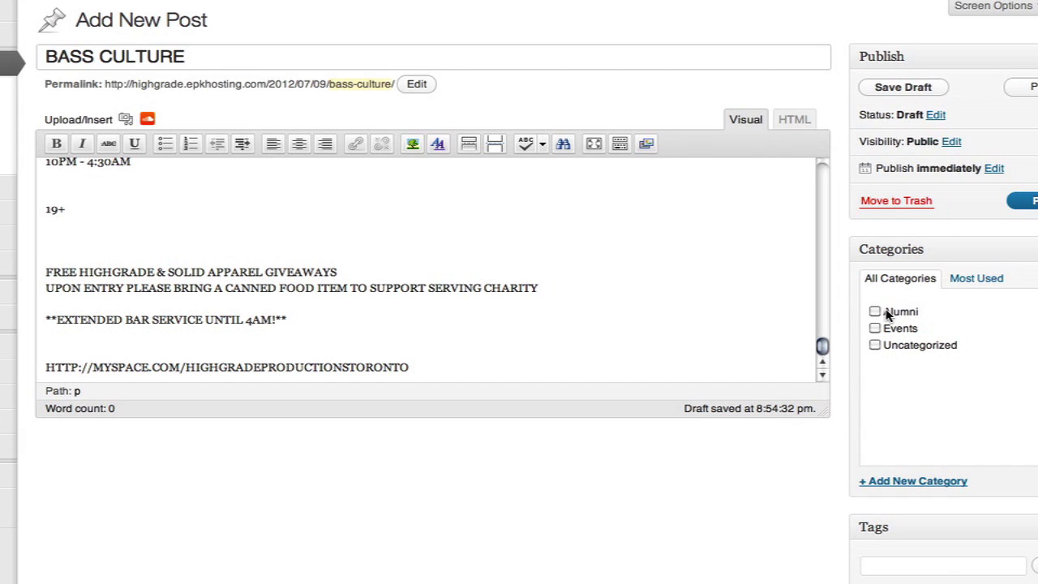
Assign the post to the Events category and place the text cursor before the link at the start of the body.
click(908, 329)
drag(822, 347, 784, 56)
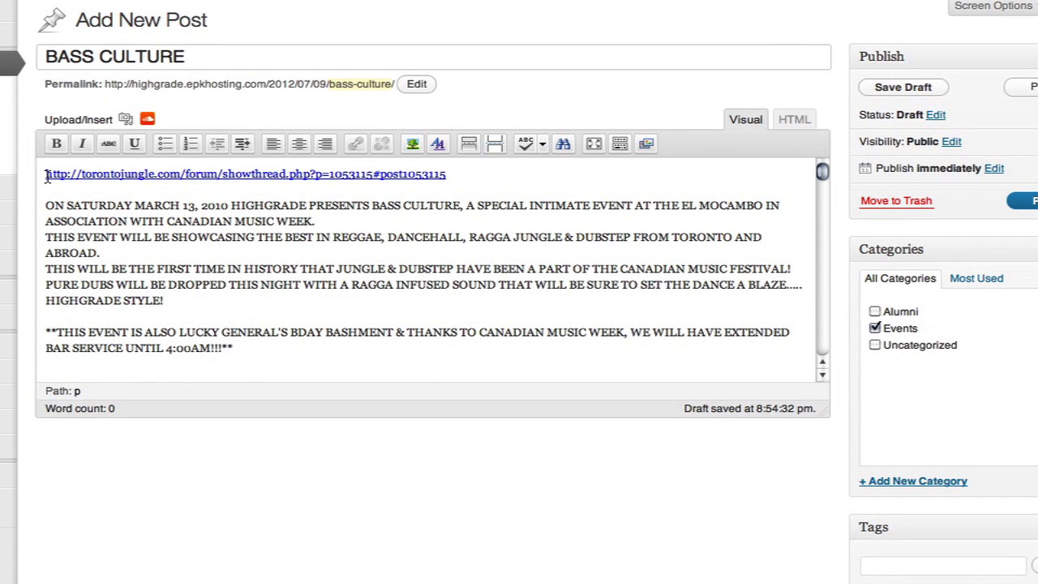
click(46, 177)
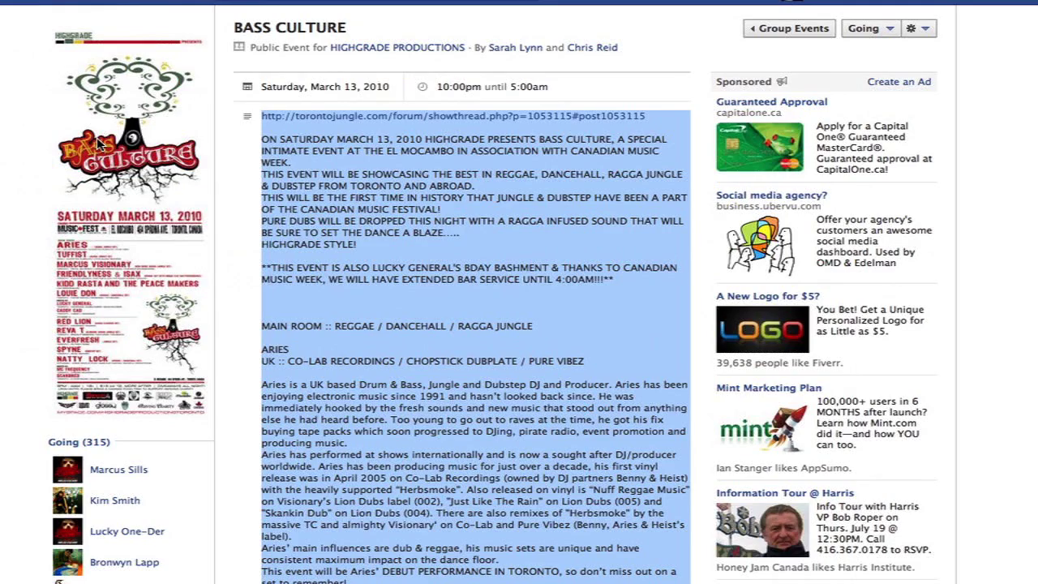
Switch to the Facebook event page and save its flyer image as bassculture in the flyers folder.
right_click(99, 136)
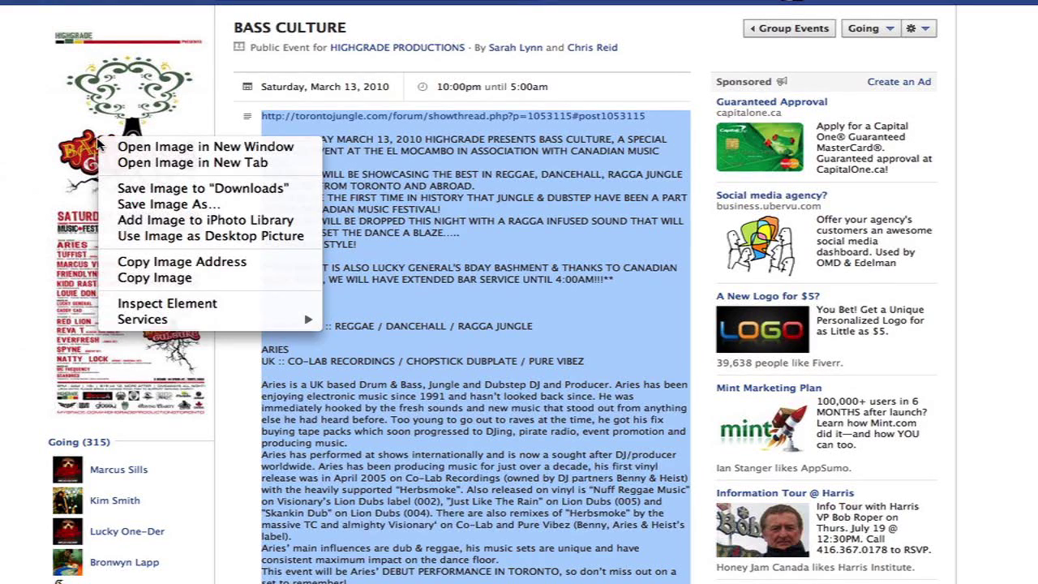
click(221, 206)
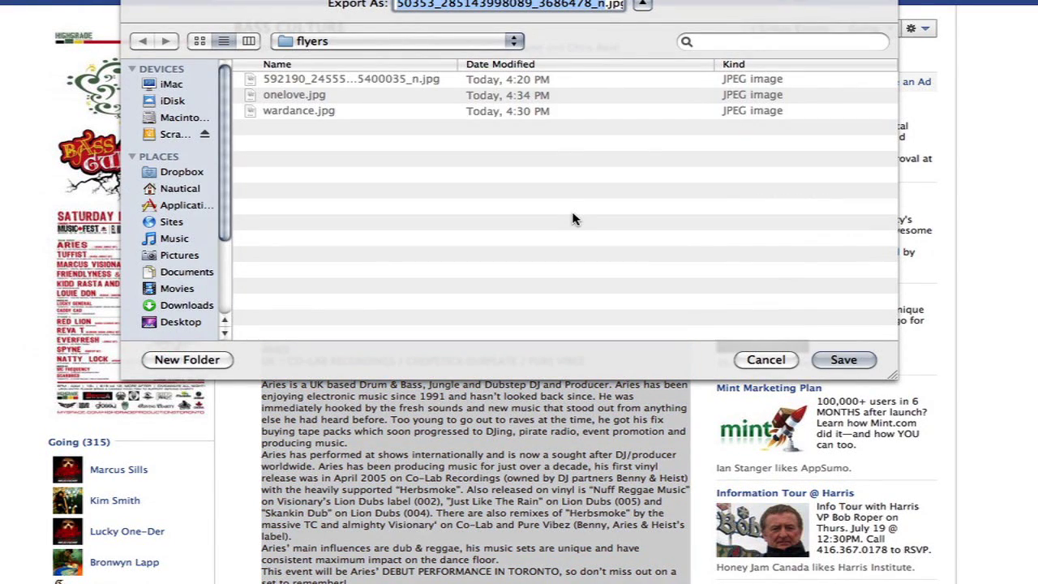
text(bassculture)
key(Return)
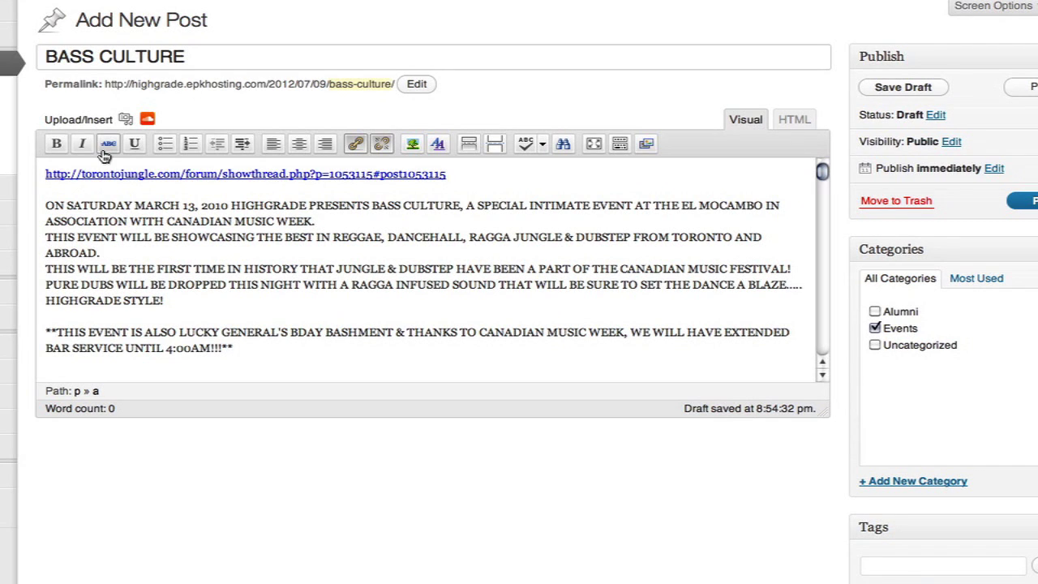
In the WordPress post, upload the flyer bassculture.jpg from the computer.
click(126, 120)
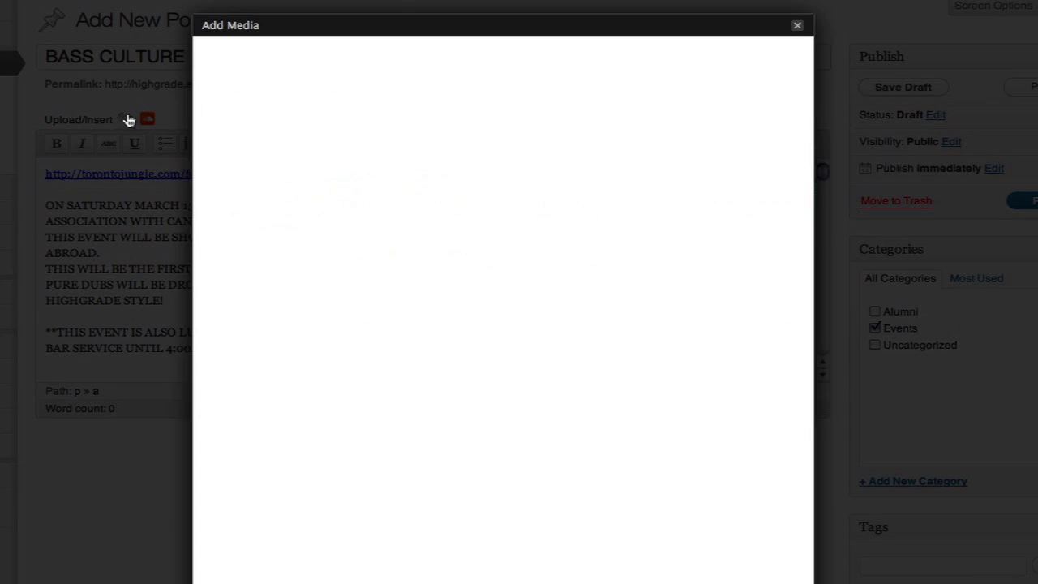
click(480, 226)
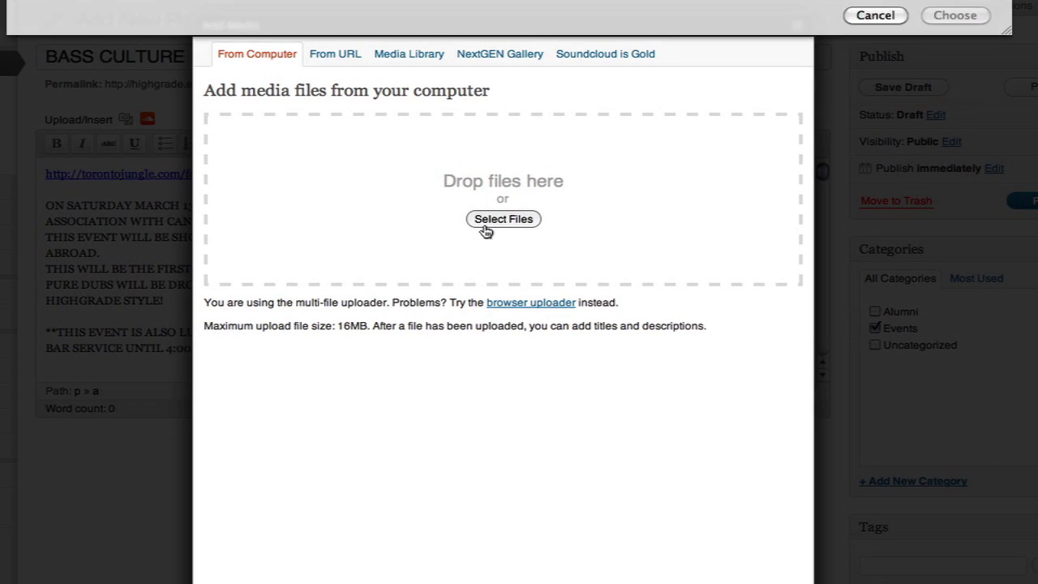
double_click(367, 39)
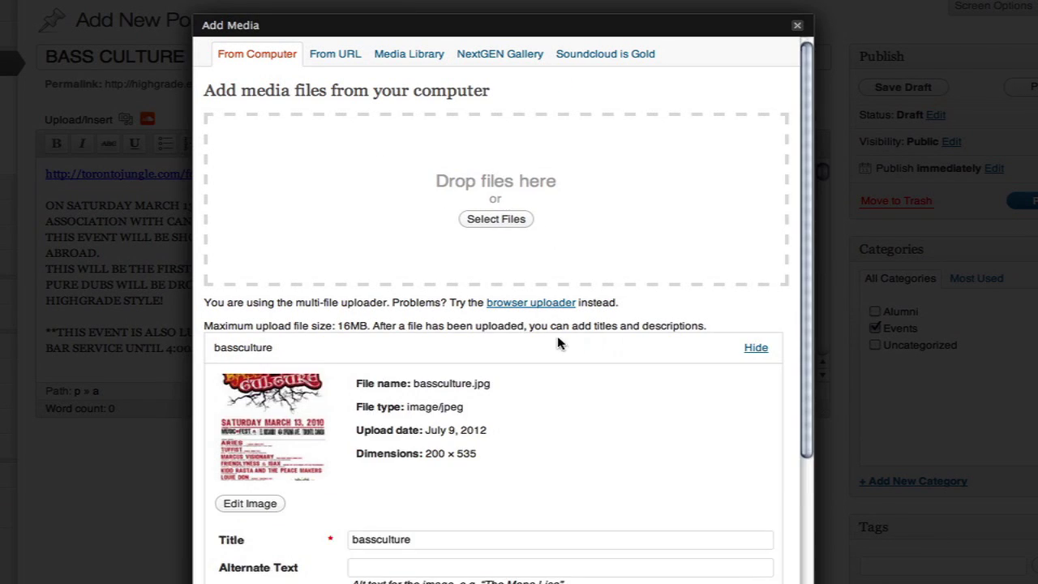
Title the flyer BASS CULTURE, align it right, and insert it full size into the post with it also set as featured image.
scroll(801, 376, down, 5)
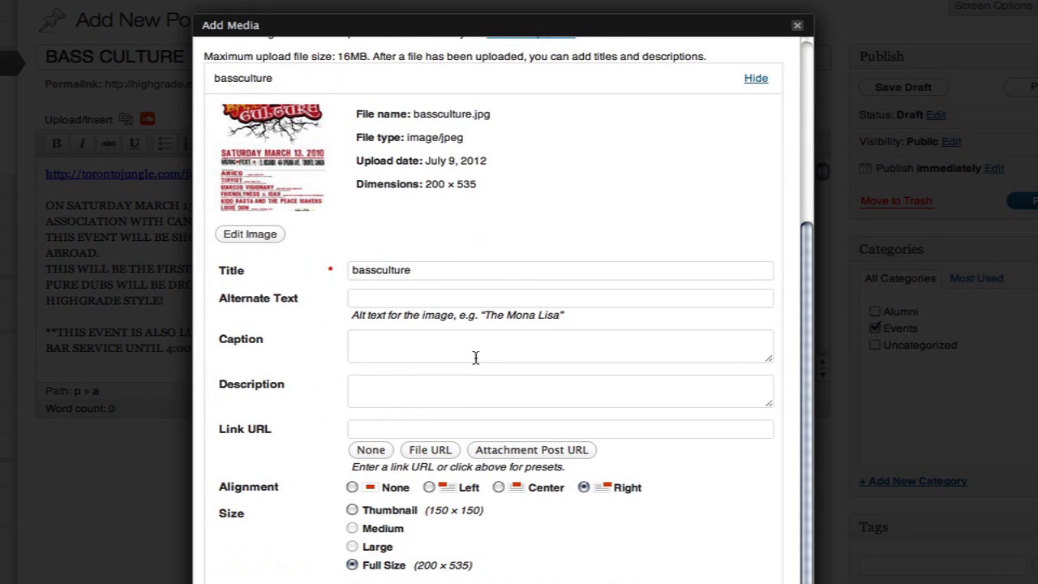
click(382, 271)
key(super+a)
text(BASS CULTURE)
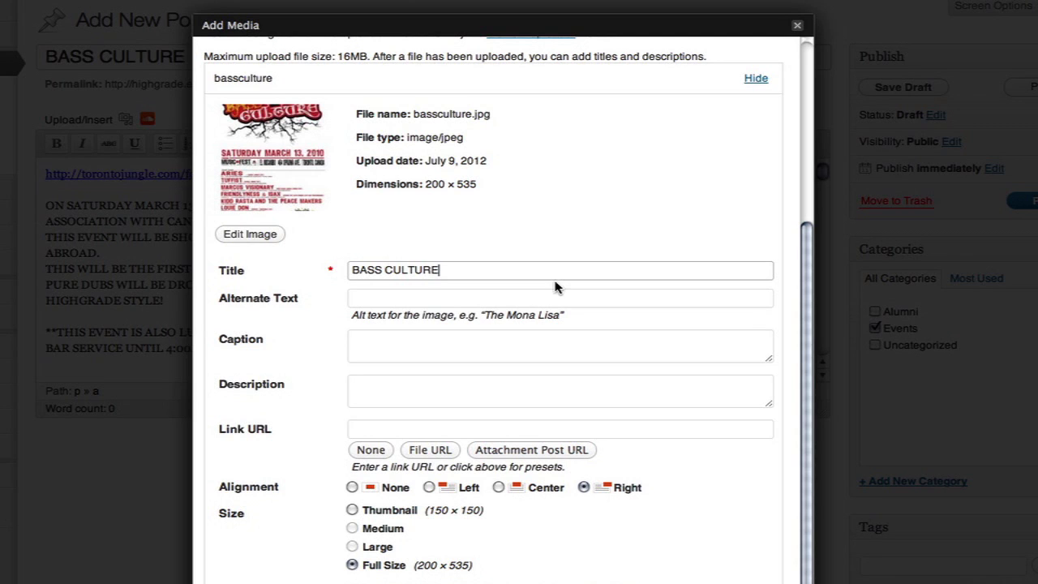
click(607, 488)
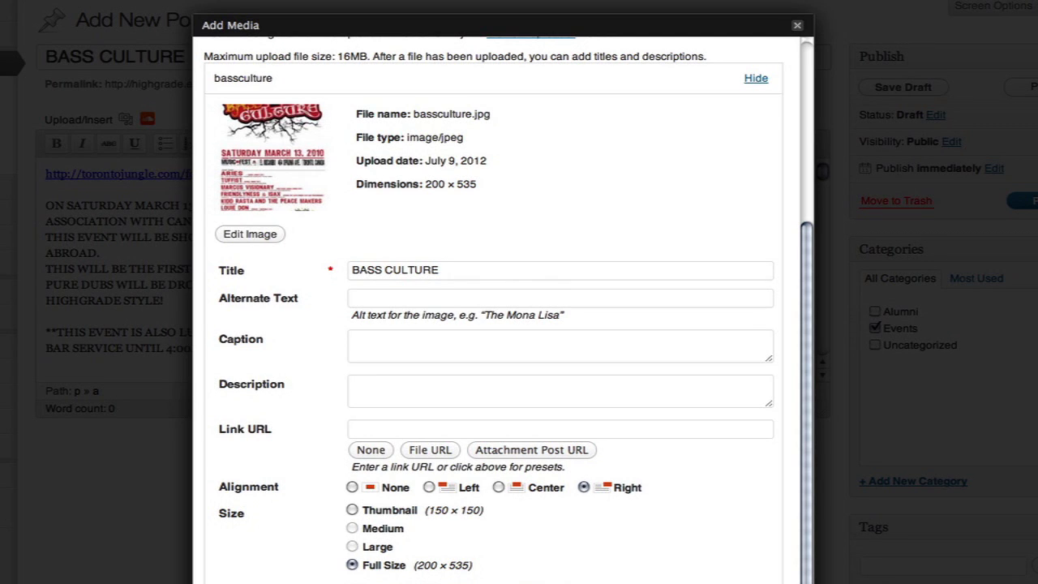
click(556, 538)
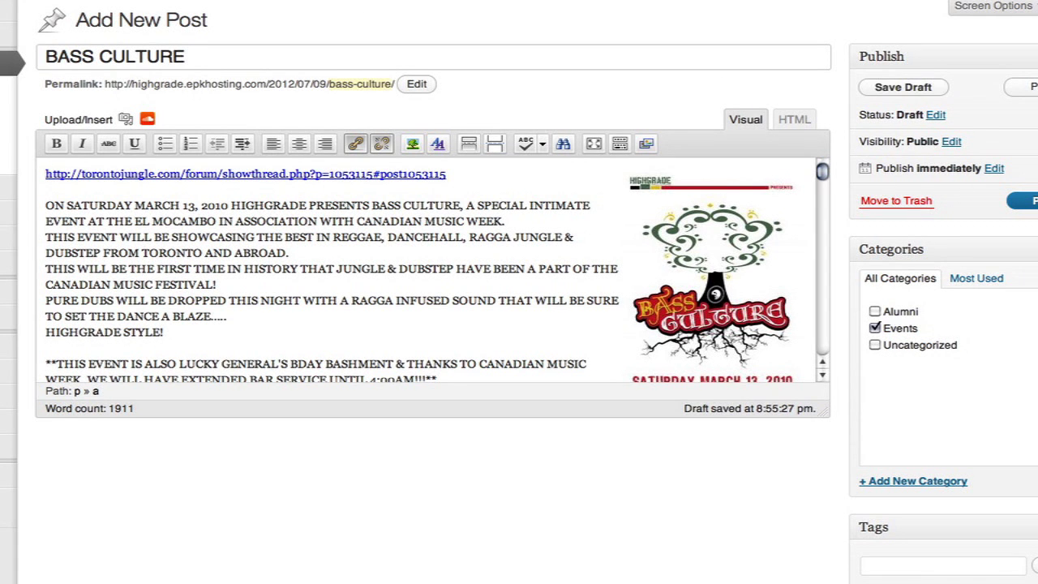
Check the post's Featured Image box and show the screen options for the post editor.
scroll(519, 292, down, 5)
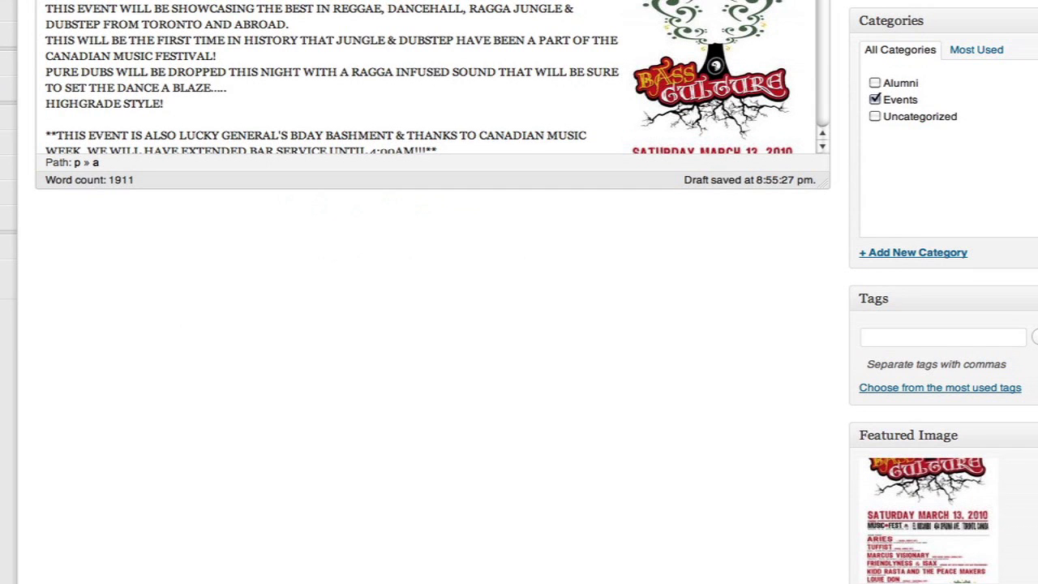
scroll(886, 456, down, 1)
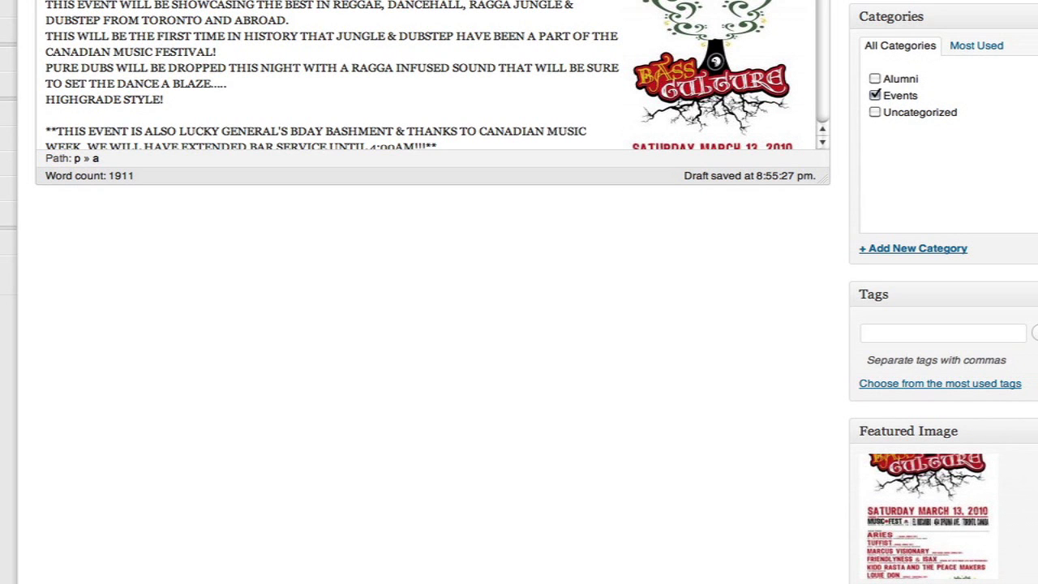
scroll(519, 292, up, 5)
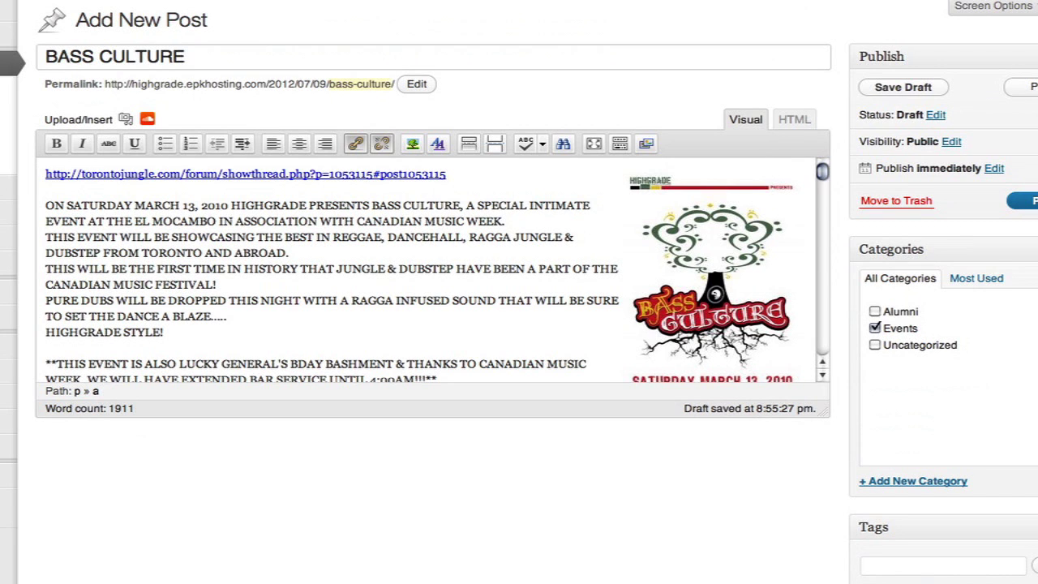
click(991, 8)
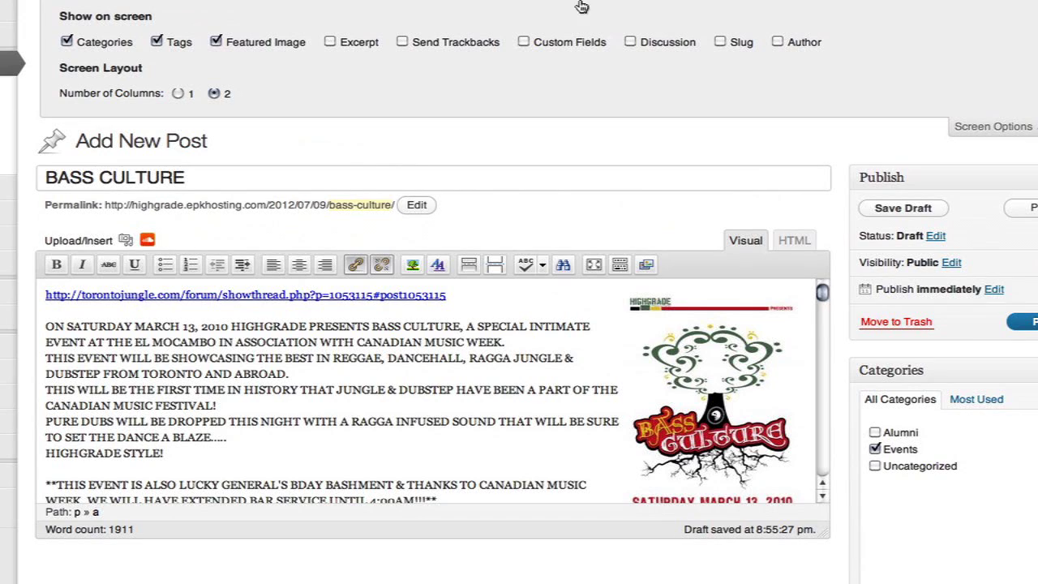
Hide the Tags box, show the Excerpt box, and publish the BASS CULTURE post, checking it in the homepage slider.
click(166, 43)
click(363, 42)
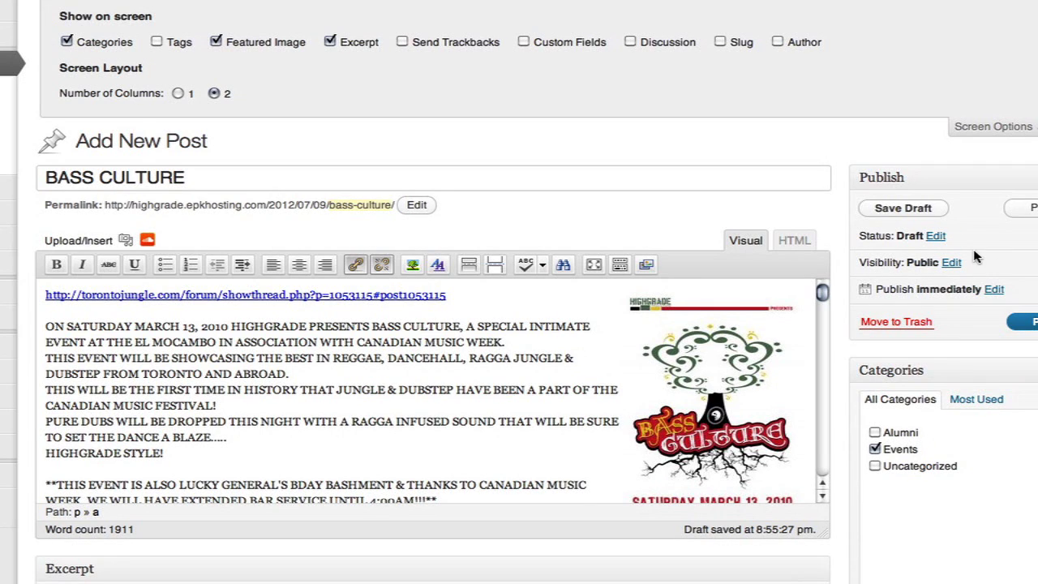
click(1025, 321)
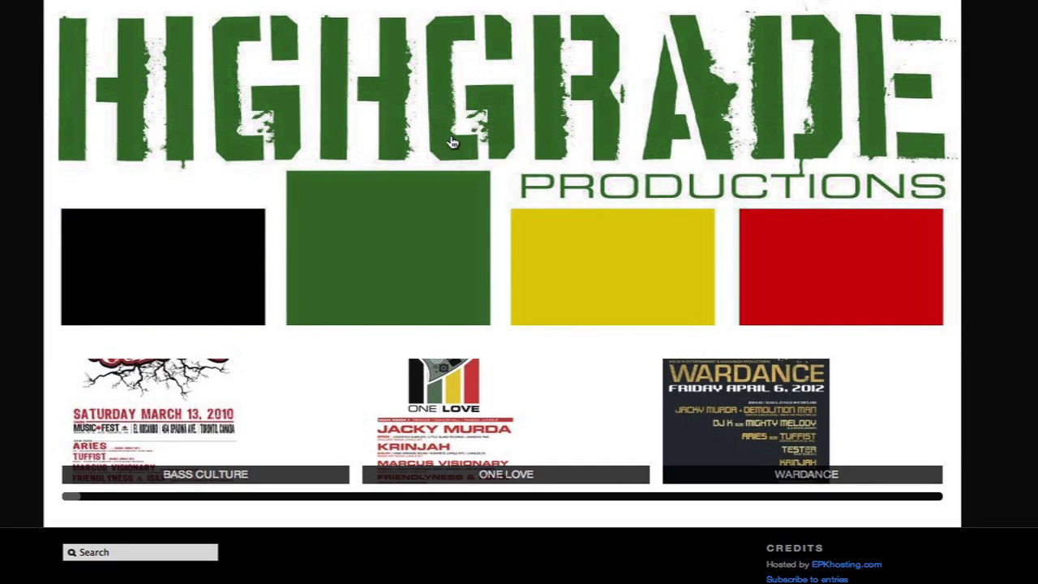
mouse_move(72, 500)
mouse_down()
mouse_move(417, 508)
mouse_move(66, 506)
mouse_up()
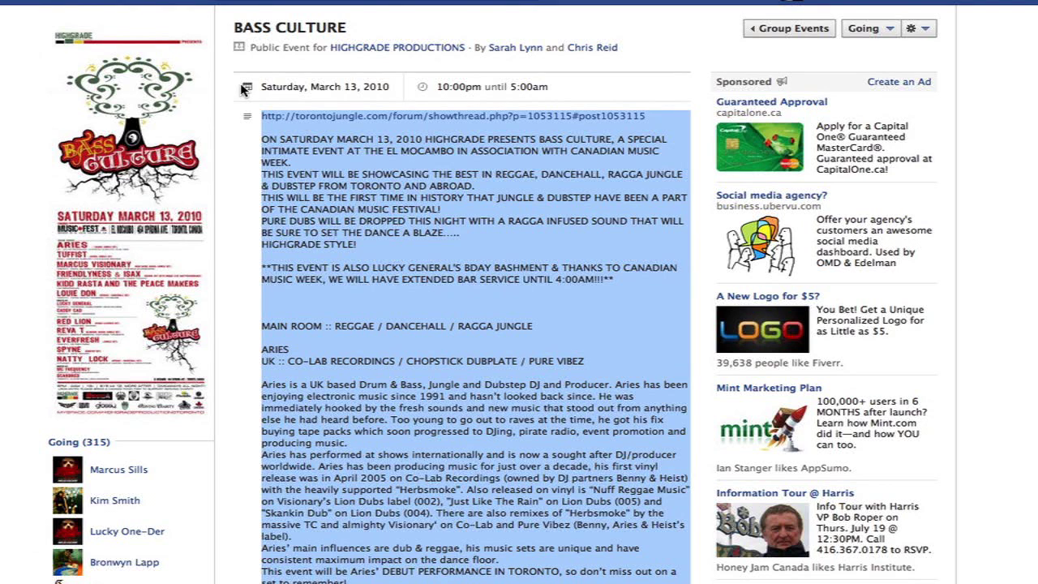
From the Facebook event, go to the HIGHGRADE PRODUCTIONS group's photos and download the landscape WARDANCE flyer dated Friday, April 6, 2012.
click(438, 50)
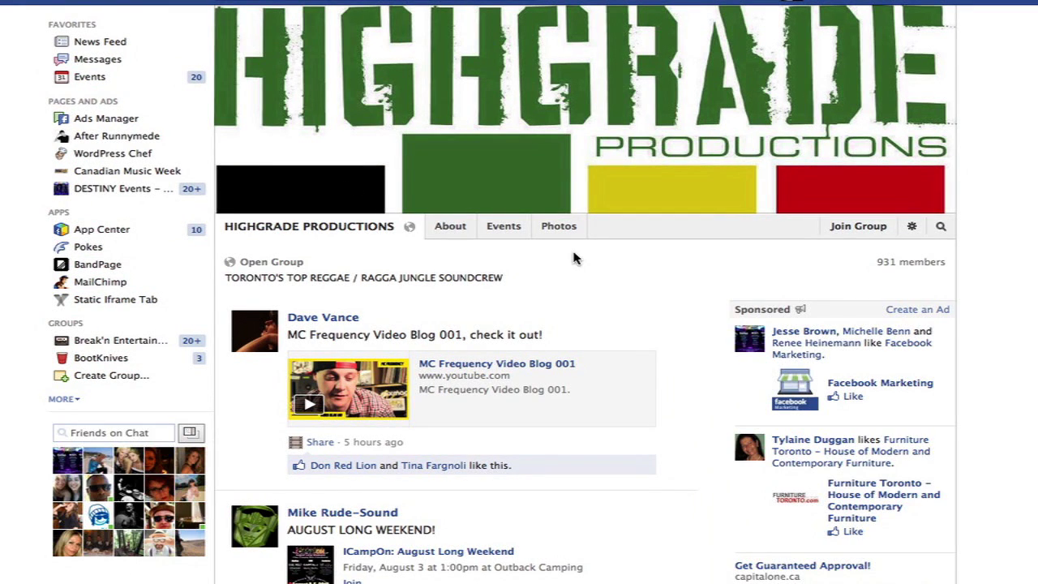
click(558, 226)
click(321, 369)
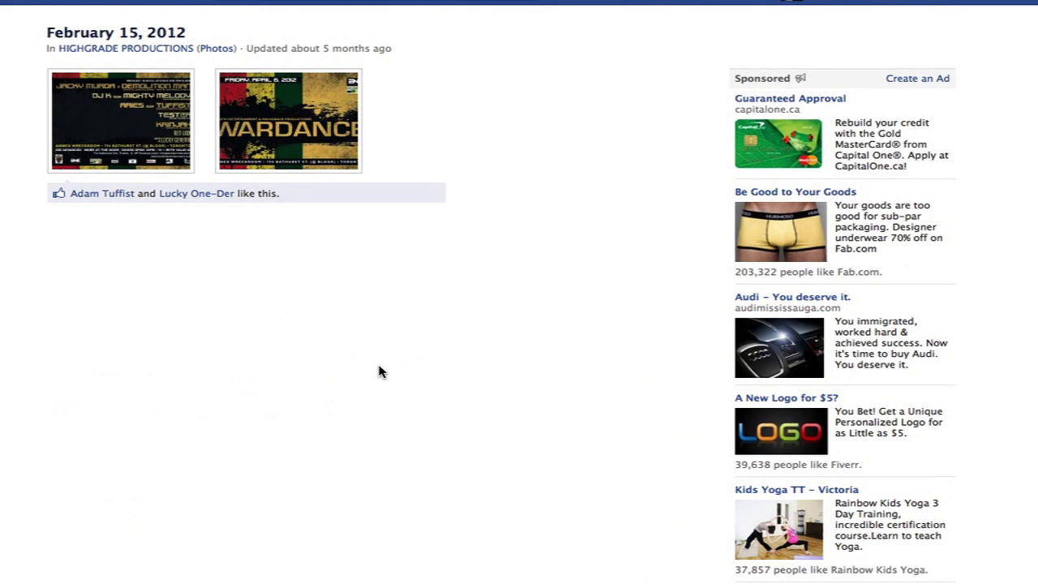
click(301, 131)
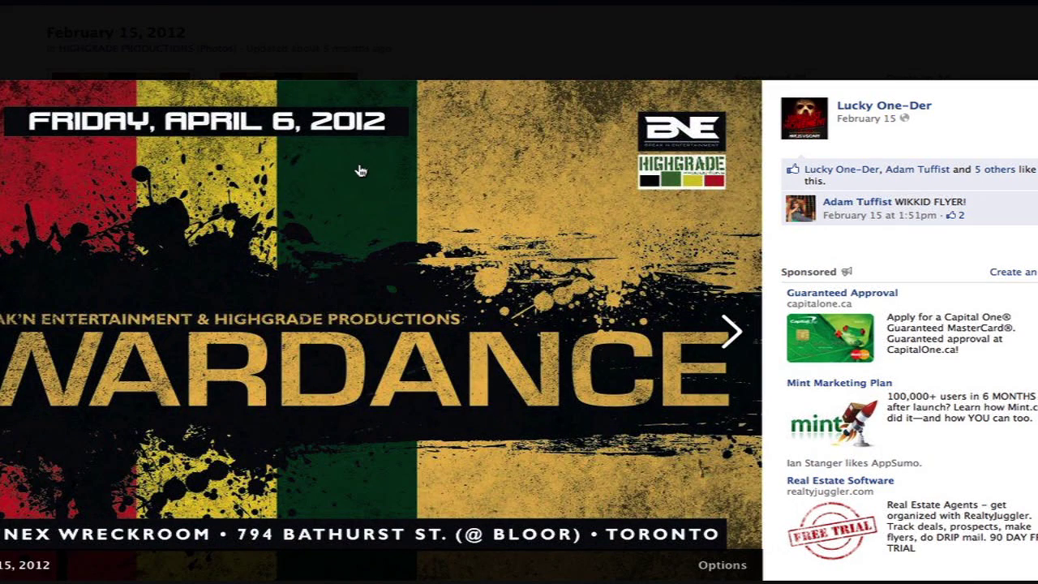
click(740, 566)
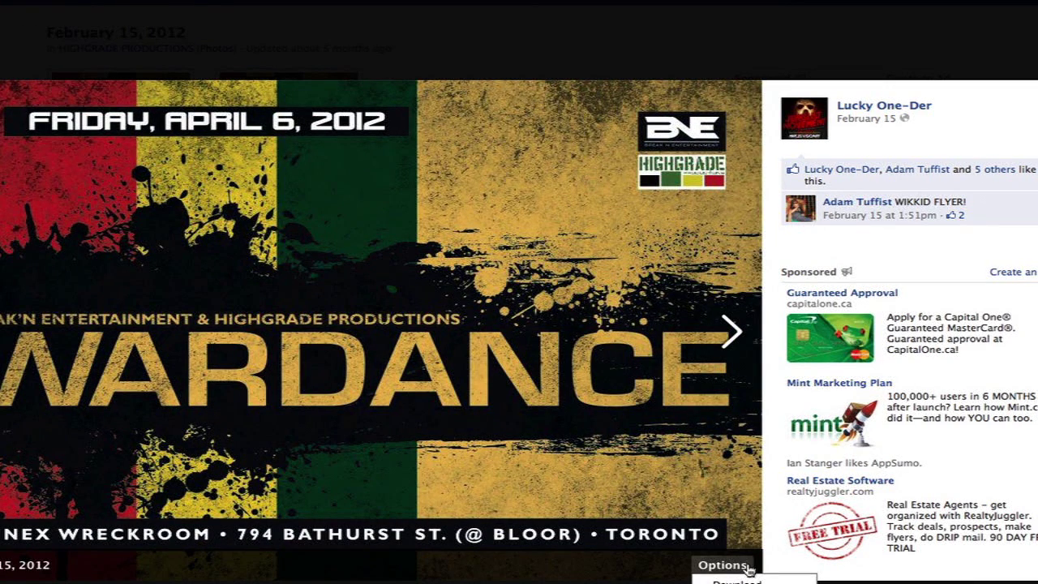
click(739, 580)
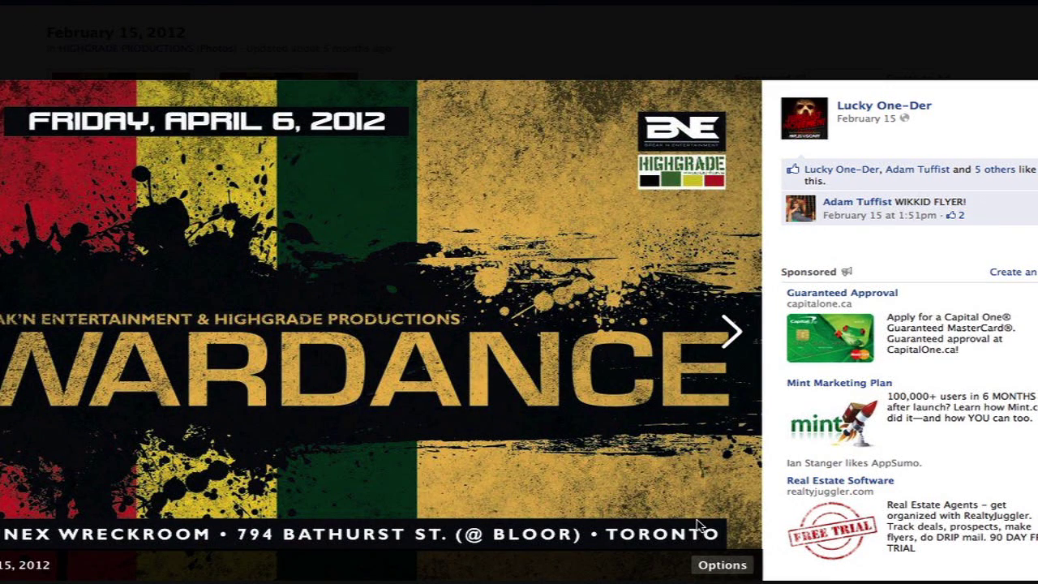
Locate the downloaded flyer in the Downloads folder and rename it as wardance-flyer.jpg.
click(41, 357)
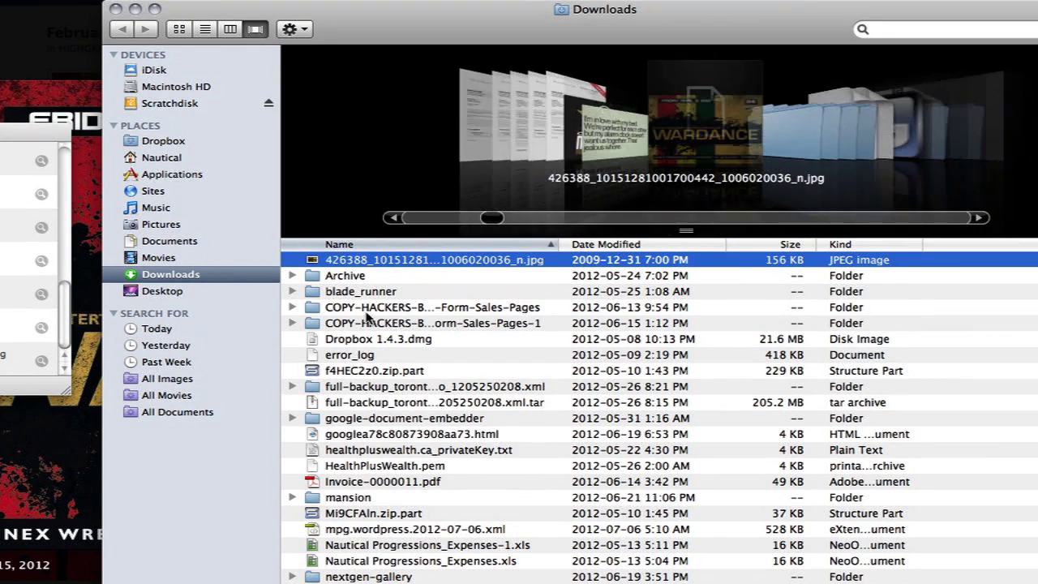
click(381, 265)
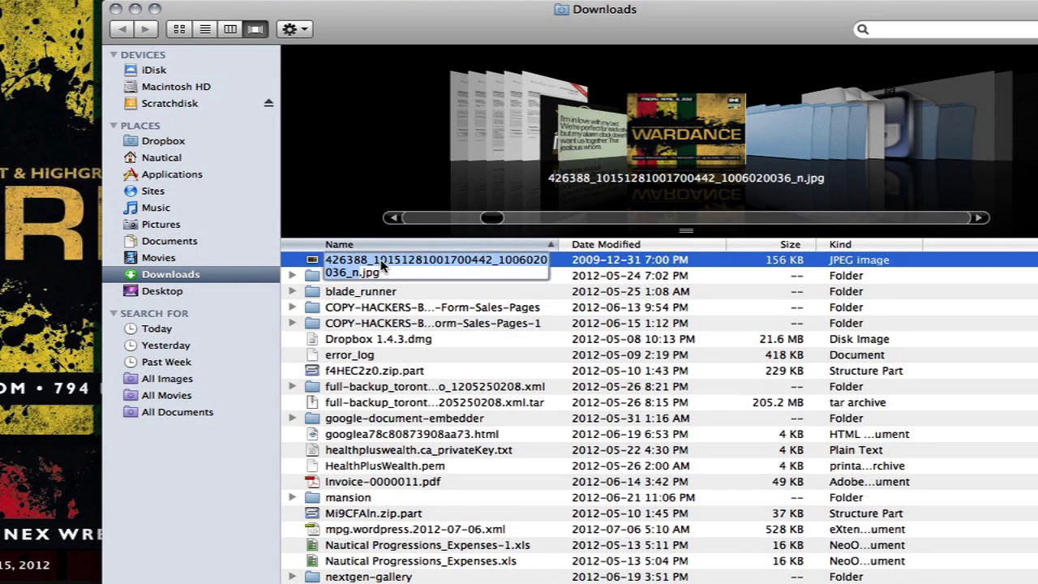
text(wardance)
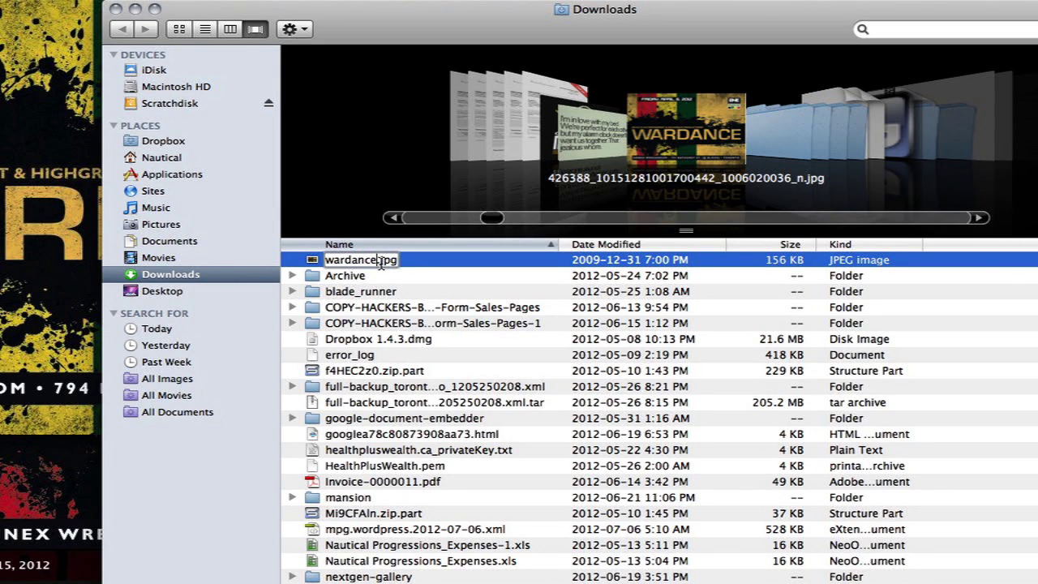
text(-flyer)
key(Return)
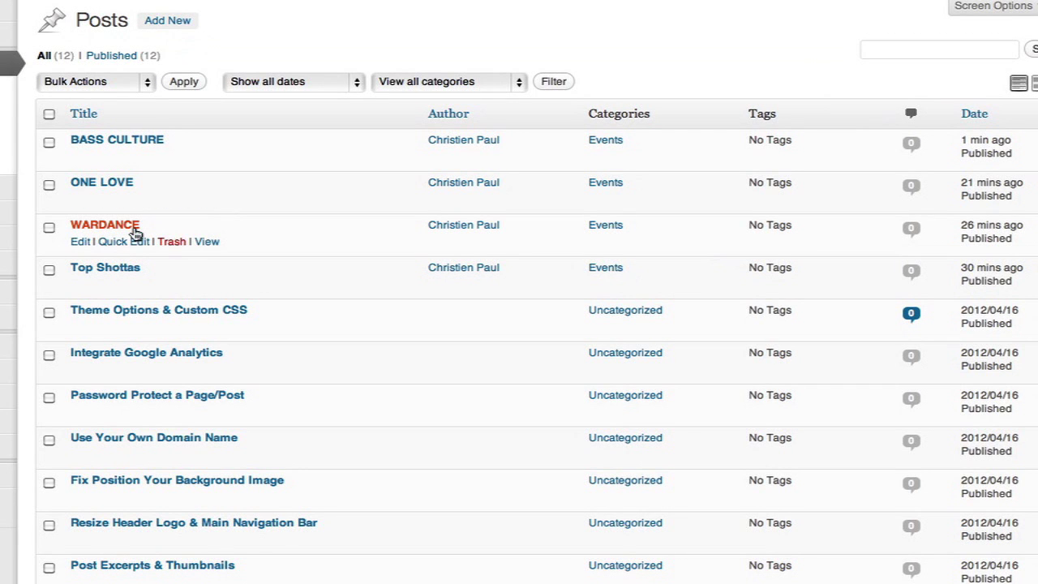
Open the WARDANCE post for editing in WordPress and remove its current featured image.
click(130, 228)
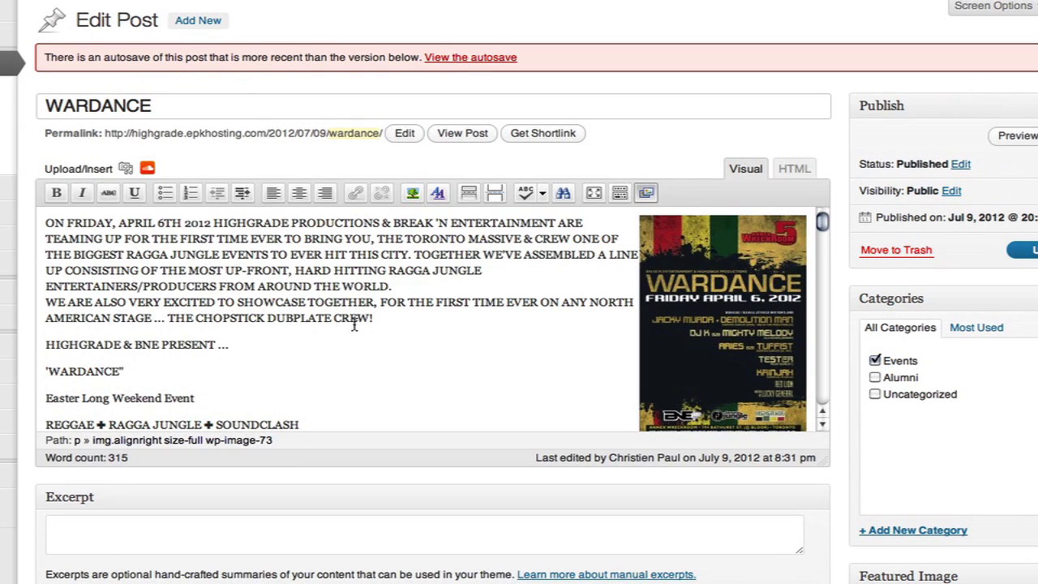
click(724, 303)
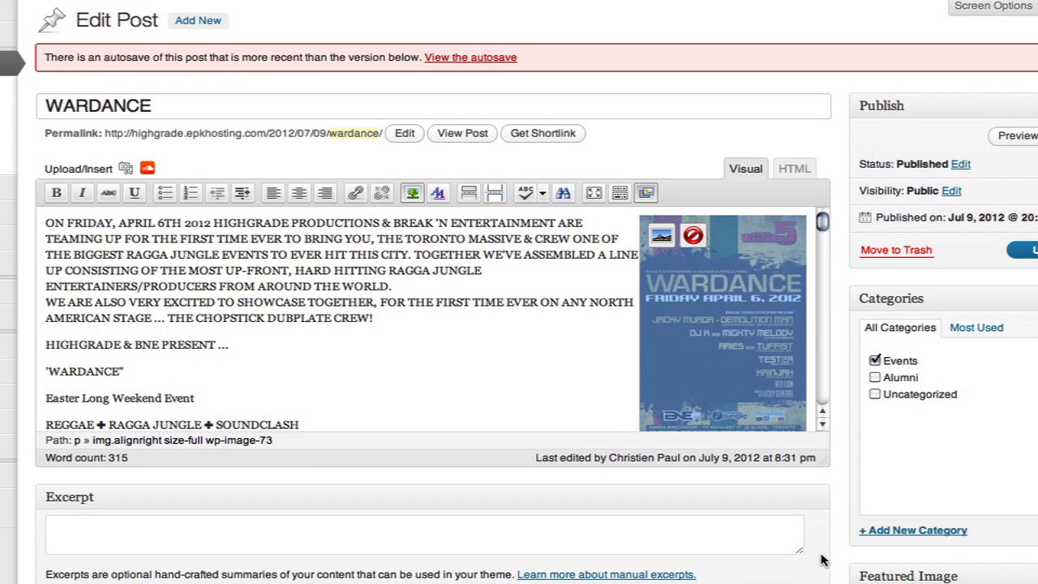
scroll(922, 395, down, 3)
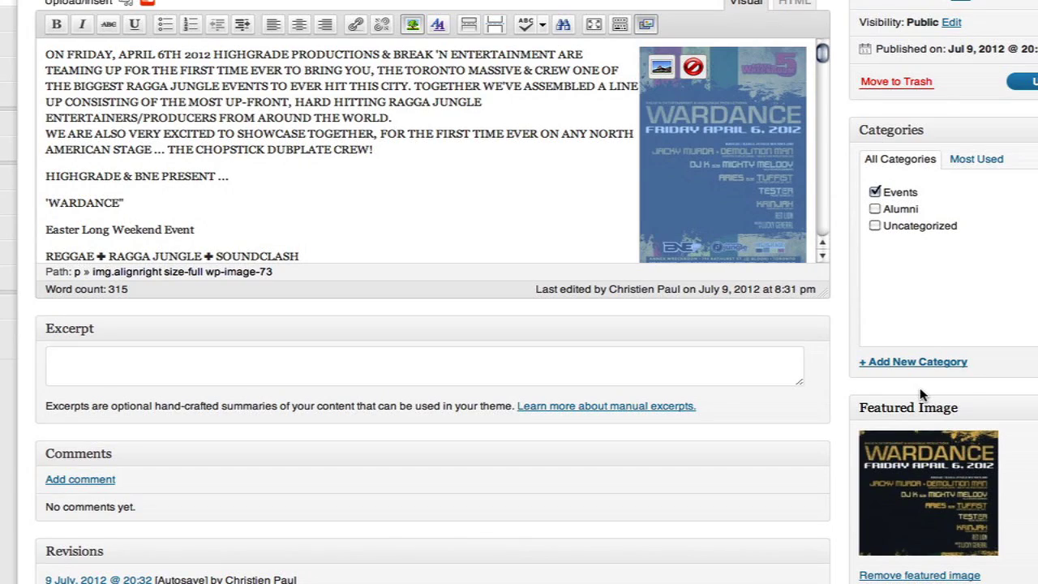
click(920, 575)
Search the computer for flyers and upload wardance-flyer.jpg in the post's featured image dialog.
click(924, 437)
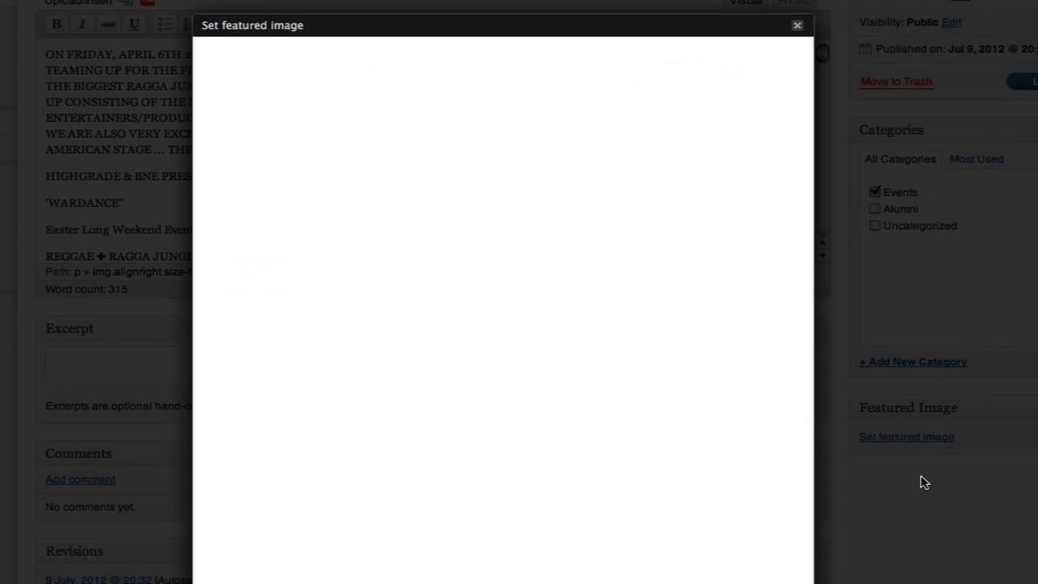
click(503, 220)
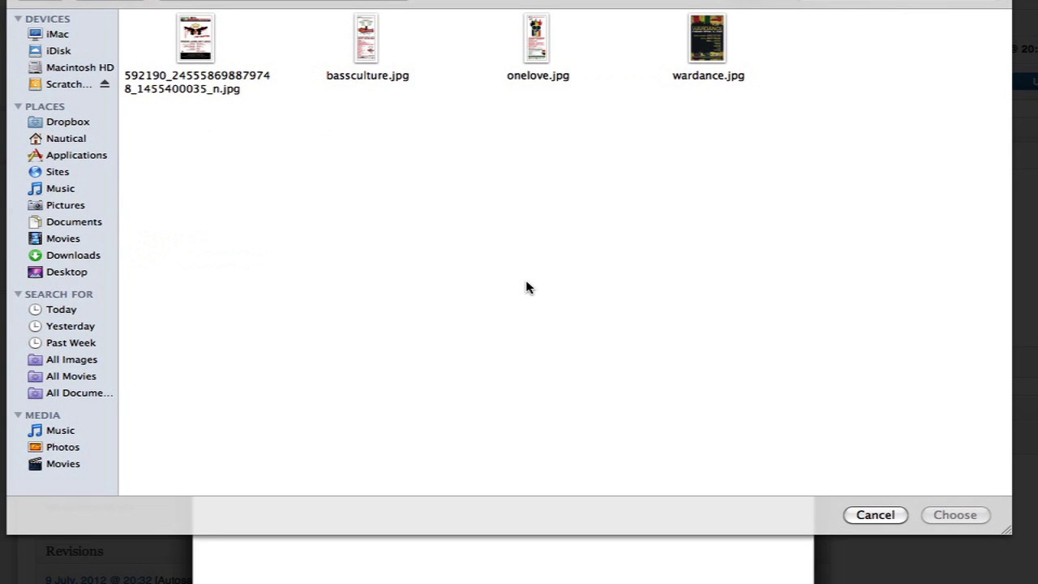
click(844, 5)
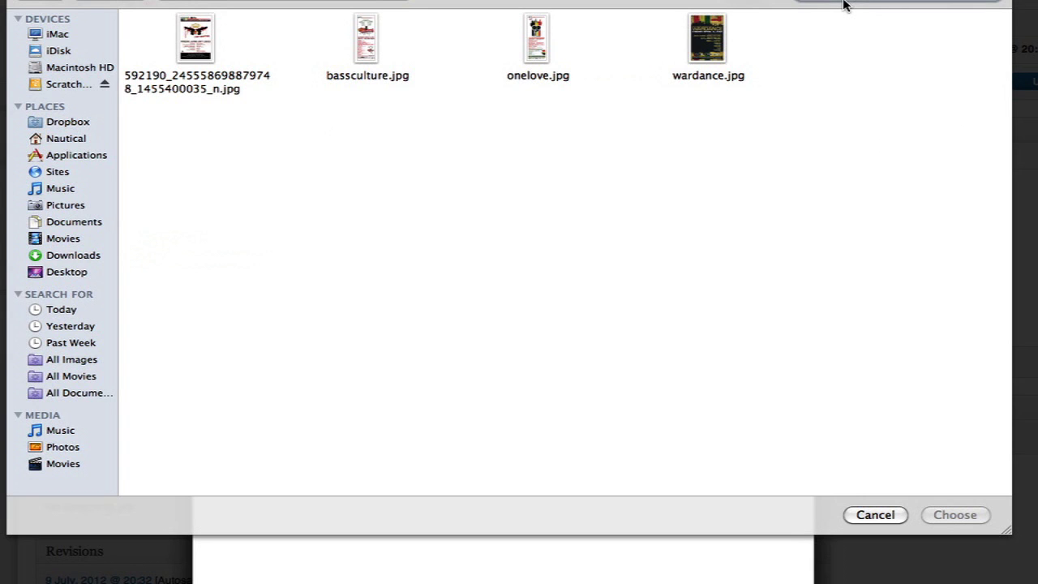
text(flyers)
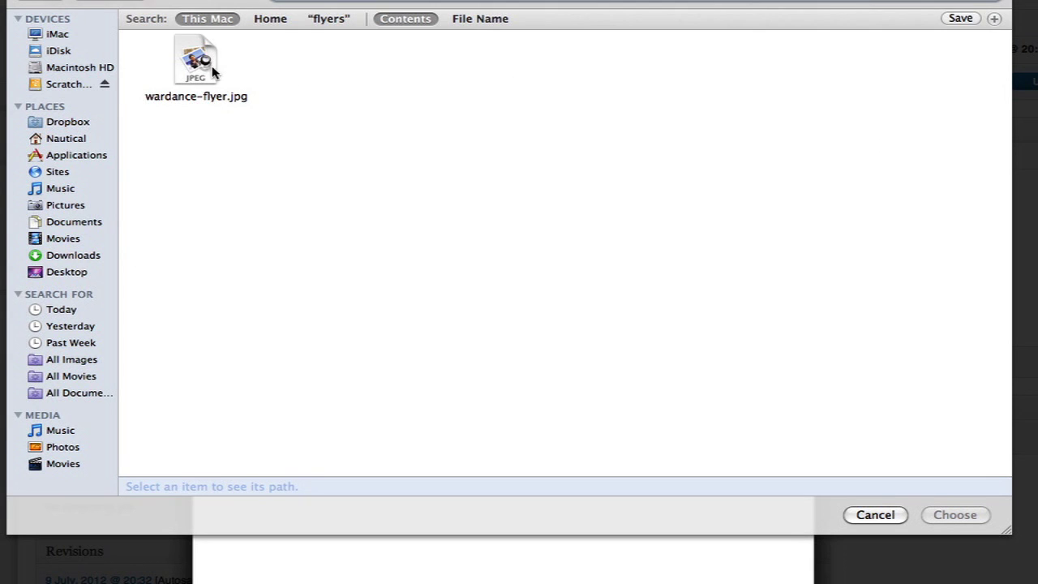
double_click(208, 51)
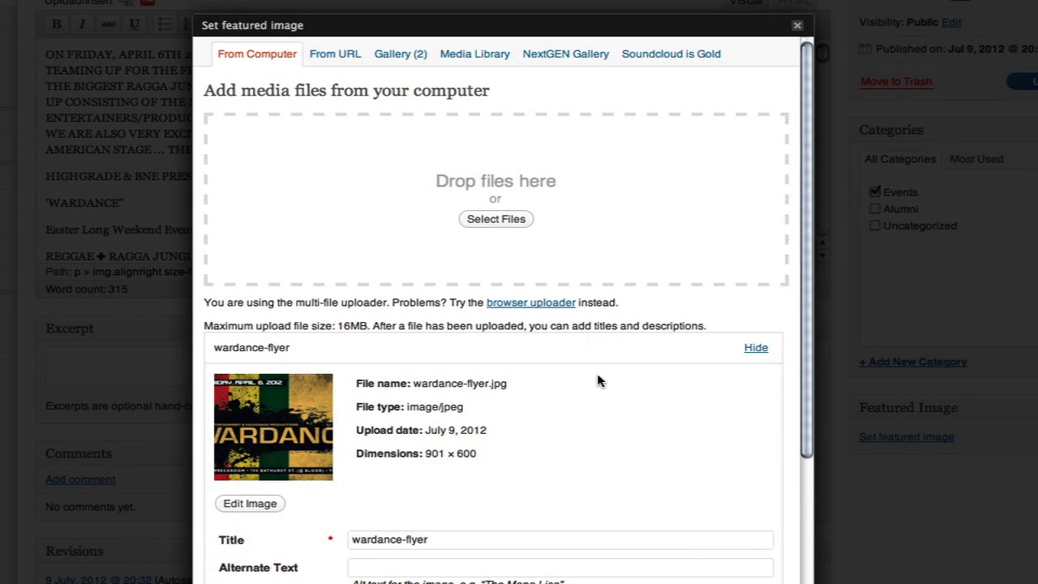
Title the image WARDANCE, set it as featured image, and insert it into the post at medium size with no alignment.
scroll(765, 475, down, 5)
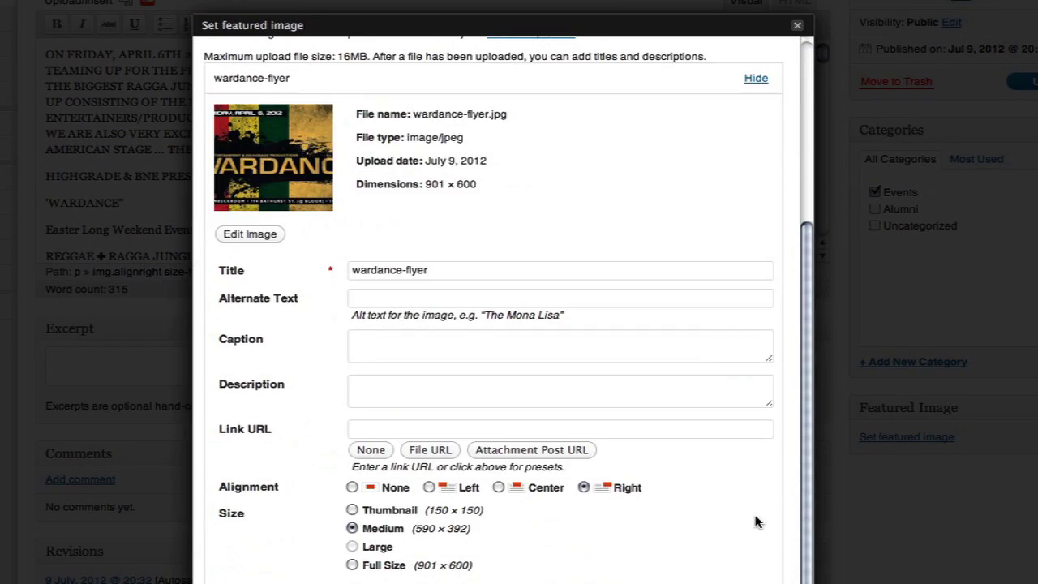
triple_click(463, 270)
text(WARDANCE)
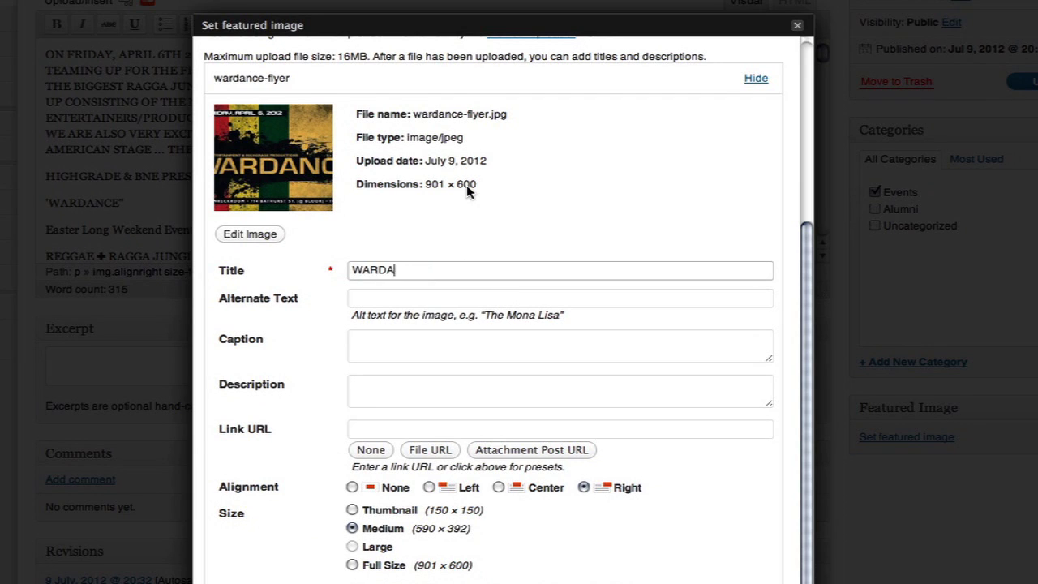
click(510, 581)
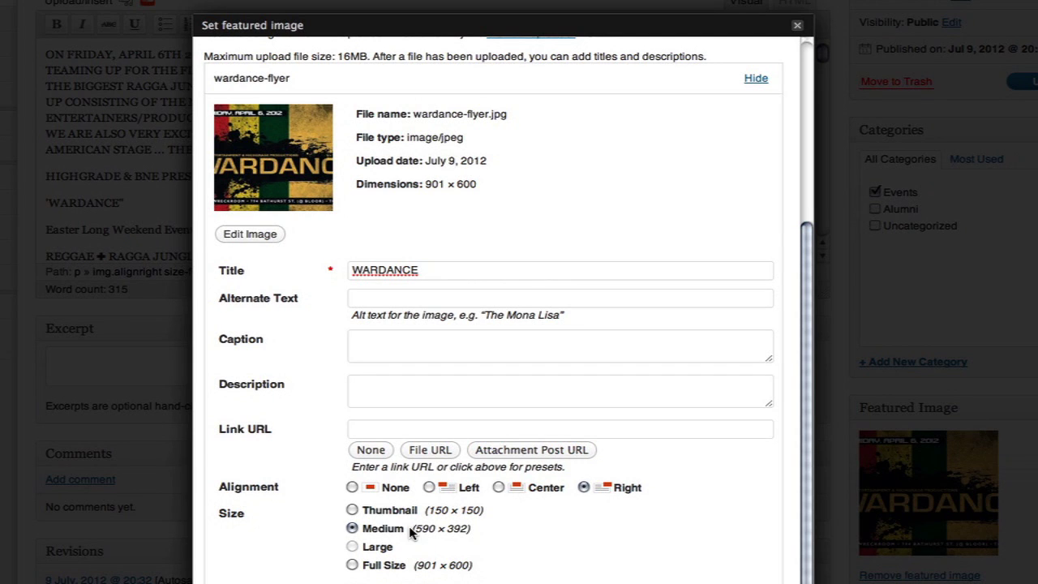
click(373, 487)
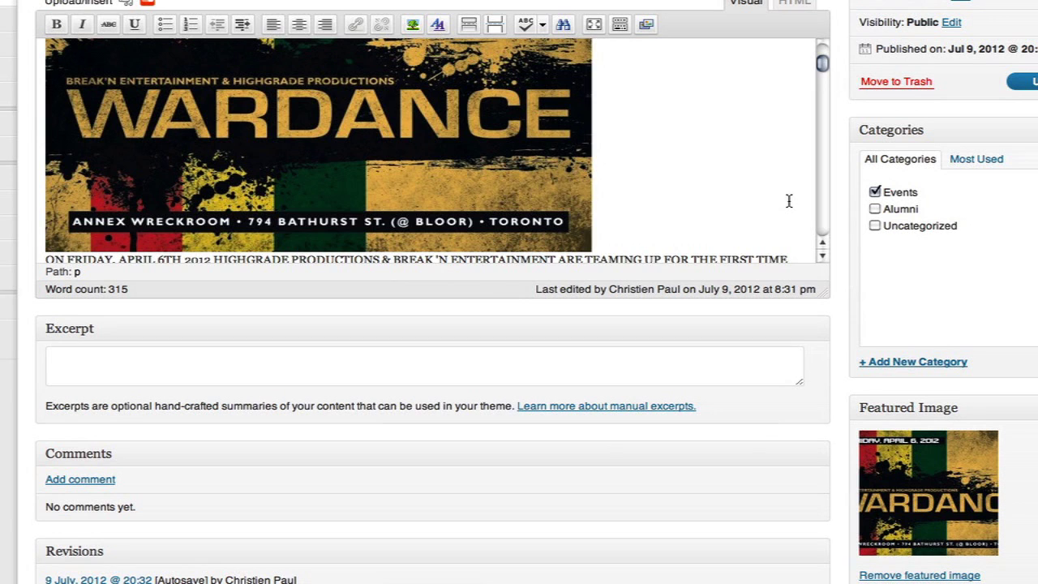
Add a line break after the inserted WARDANCE flyer to separate it from the event text.
scroll(828, 78, down, 3)
scroll(807, 54, up, 6)
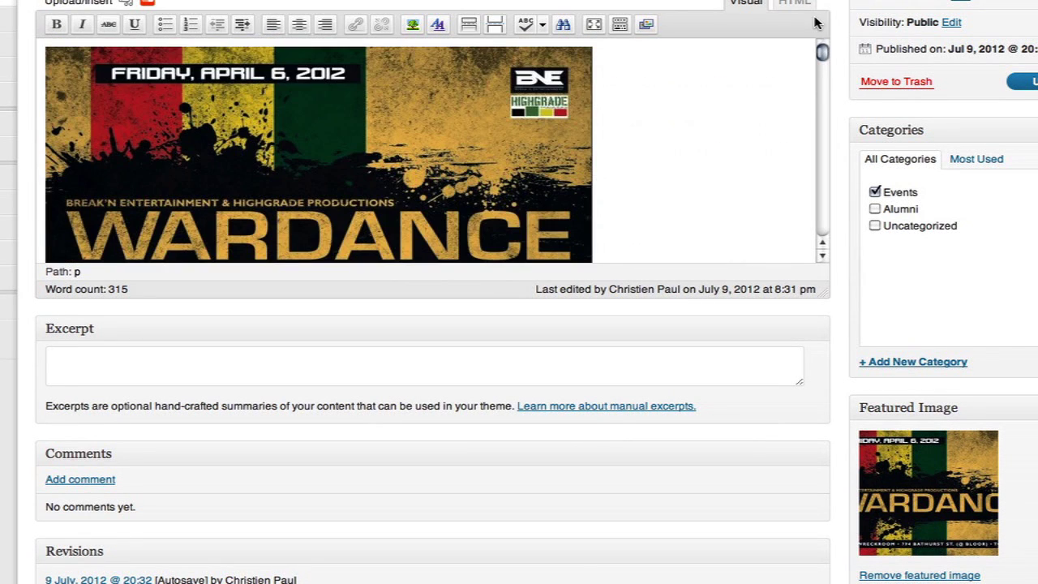
scroll(804, 52, down, 5)
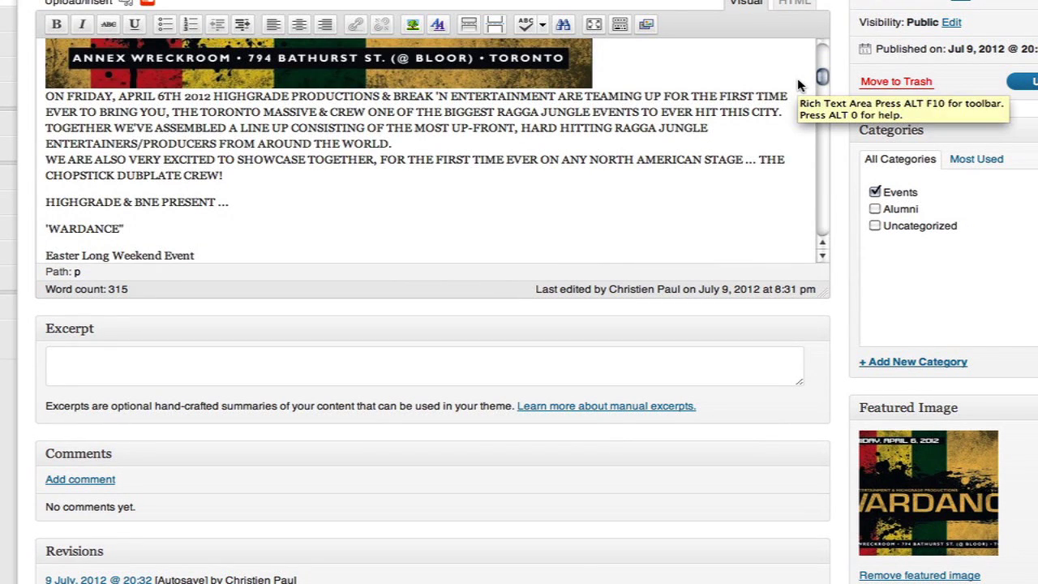
click(719, 82)
key(Return)
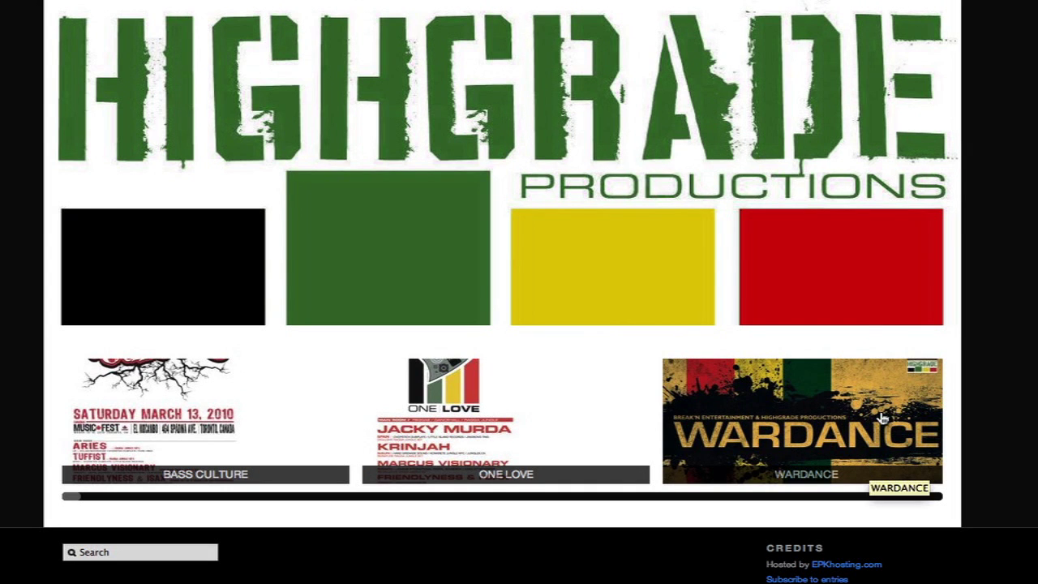
View the live WARDANCE post from the homepage slider, look through its full text, and return to the homepage.
click(882, 417)
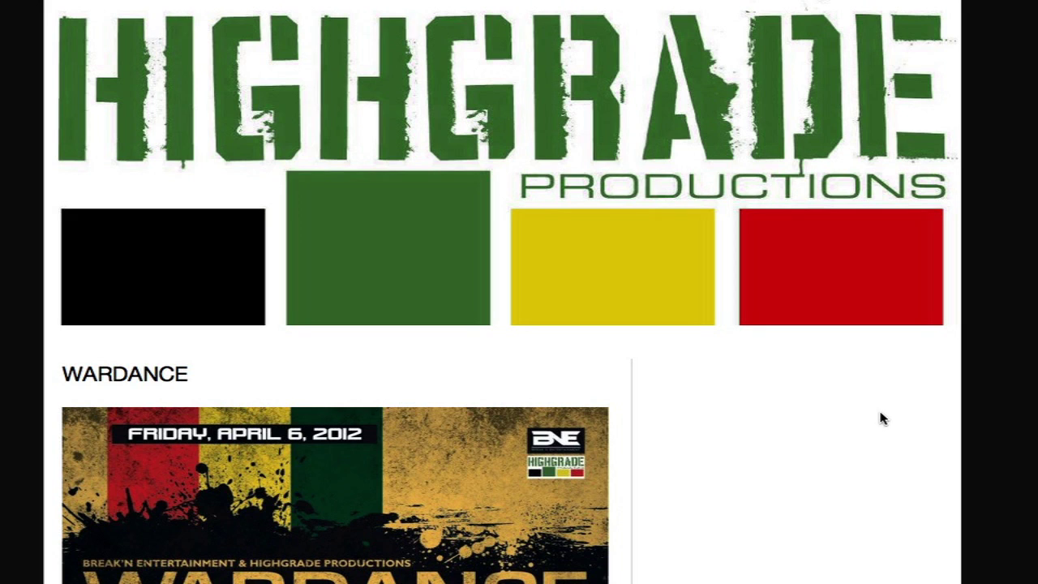
key(space)
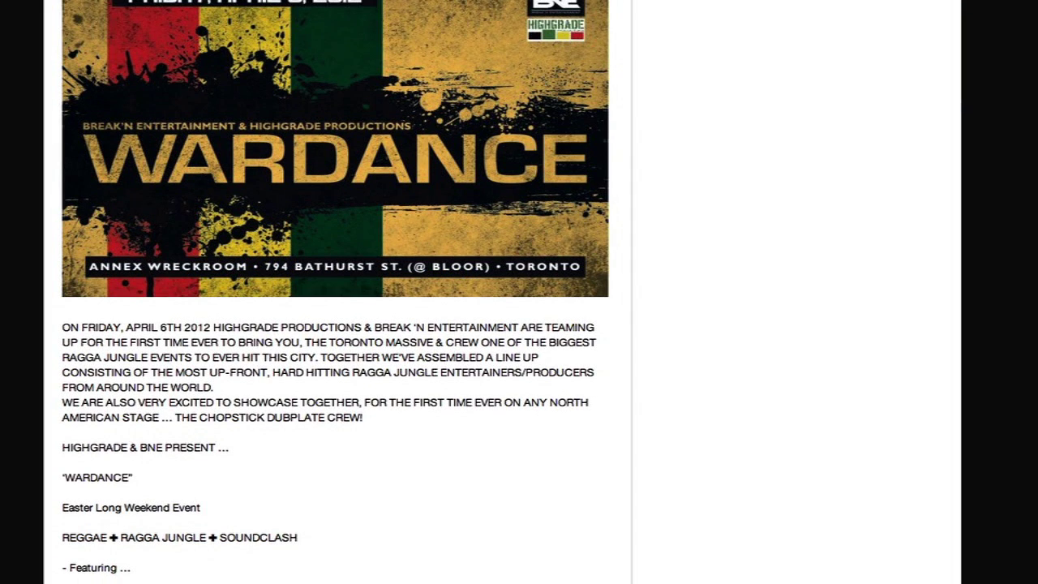
scroll(1013, 487, down, 20)
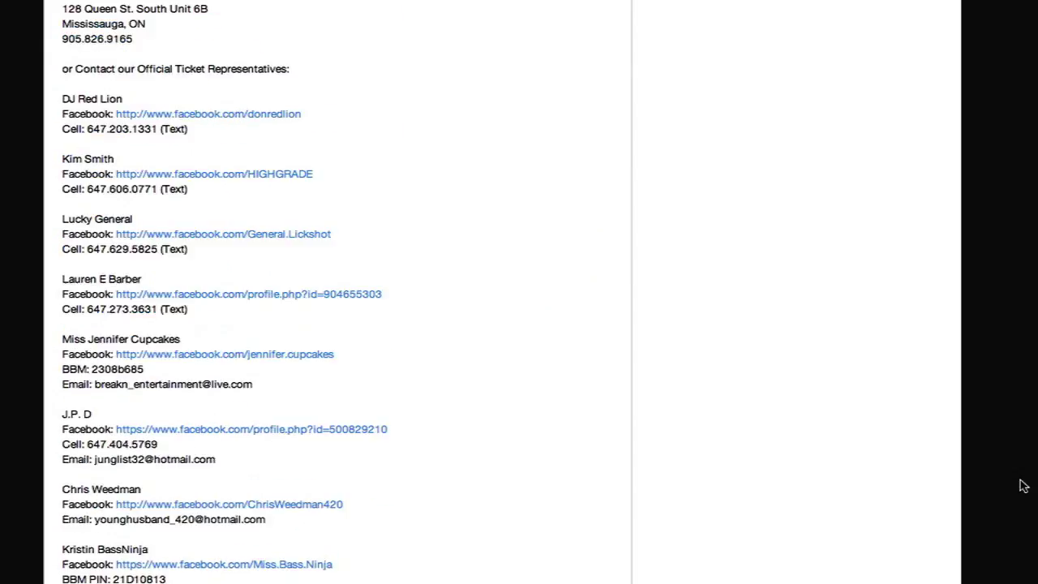
key(Home)
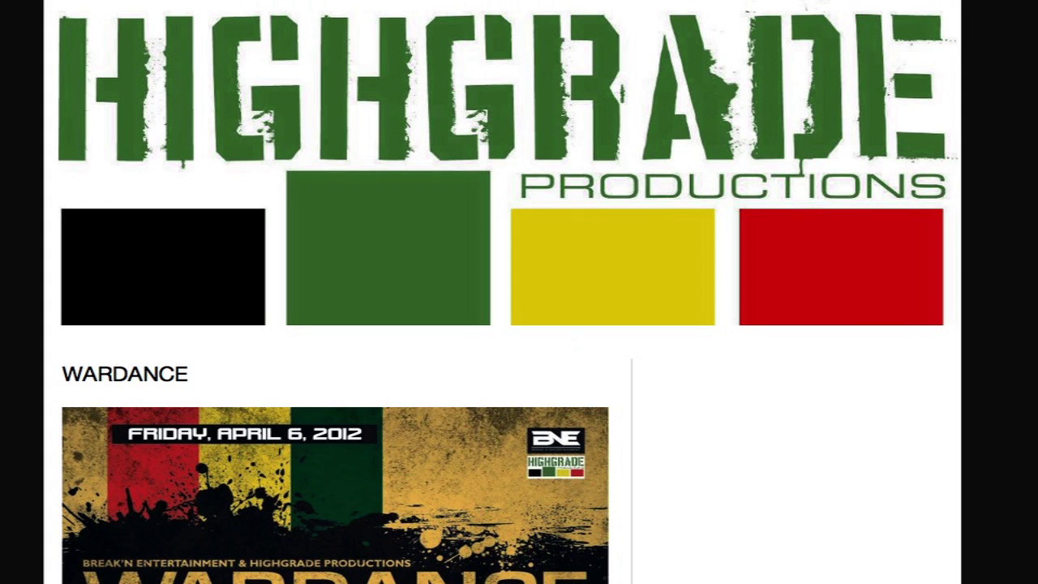
click(590, 161)
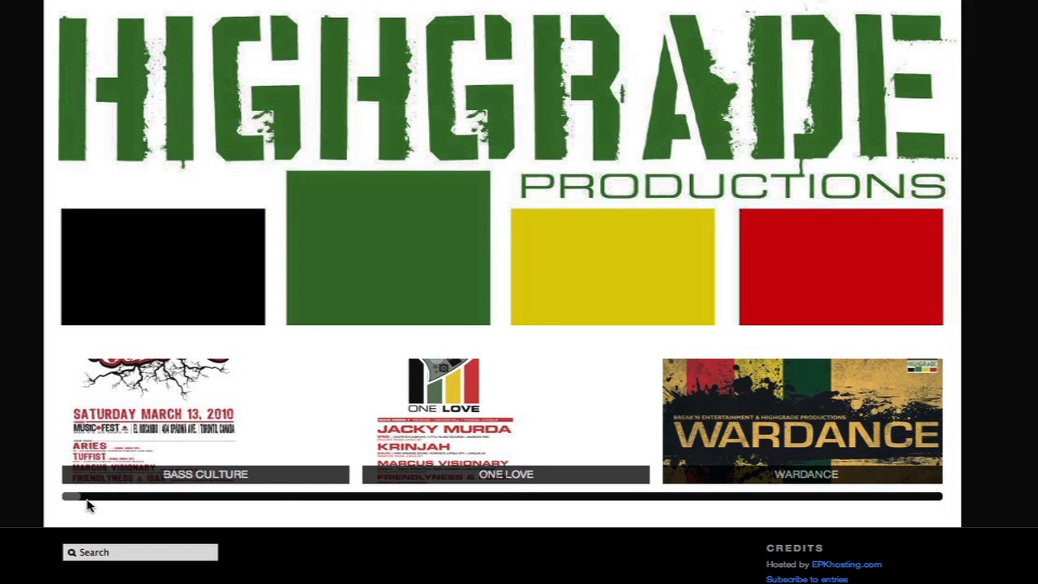
Open the Chameleon Project site in a new browser tab and slide through its homepage thumbnails for comparison.
drag(70, 498, 29, 499)
key(super+t)
text(chamel)
key(Return)
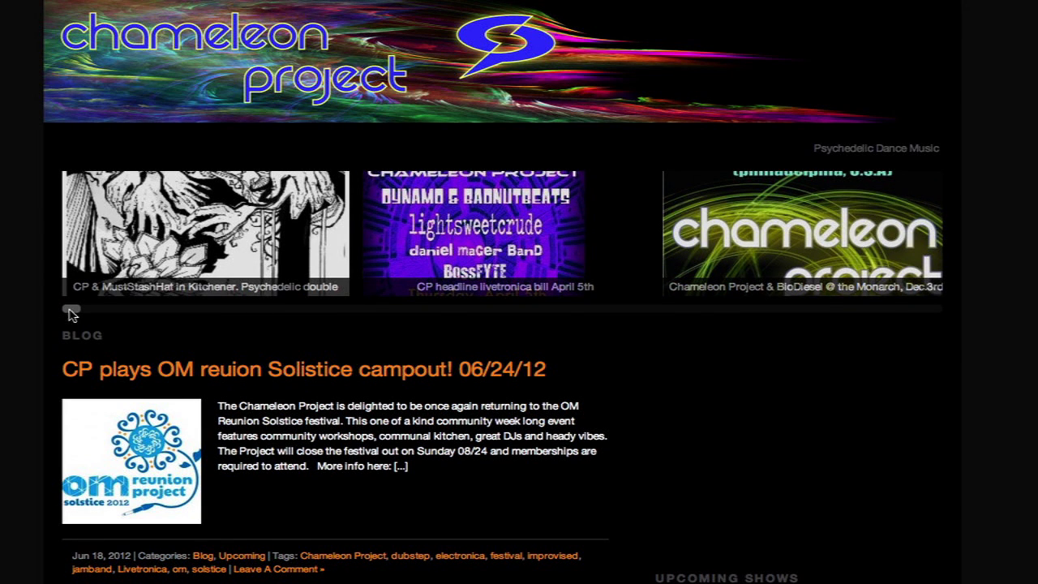
drag(71, 312, 850, 312)
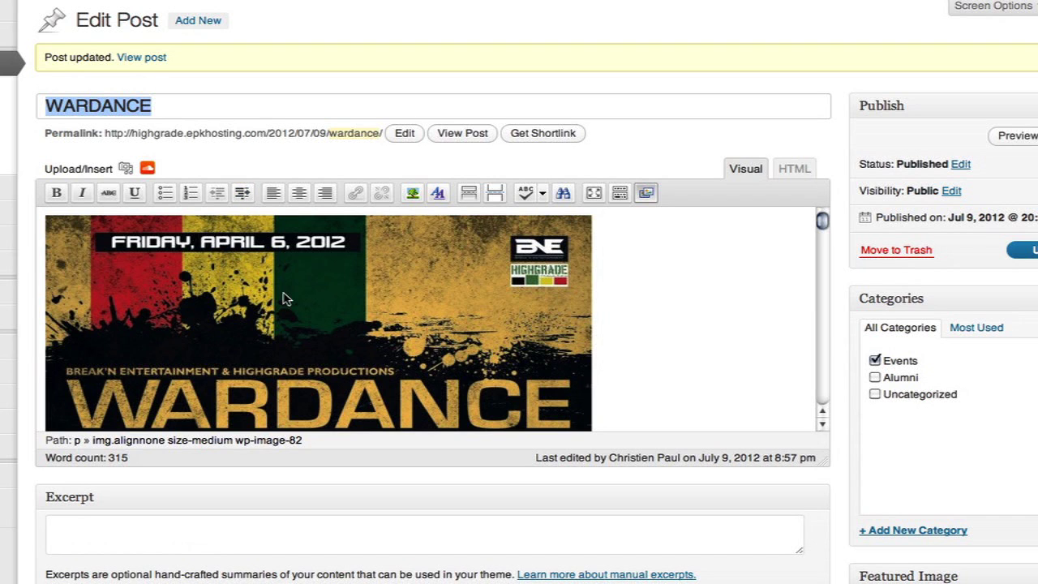
Open the youtube.com/epkhosting channel in a new browser tab.
click(385, 313)
key(super+t)
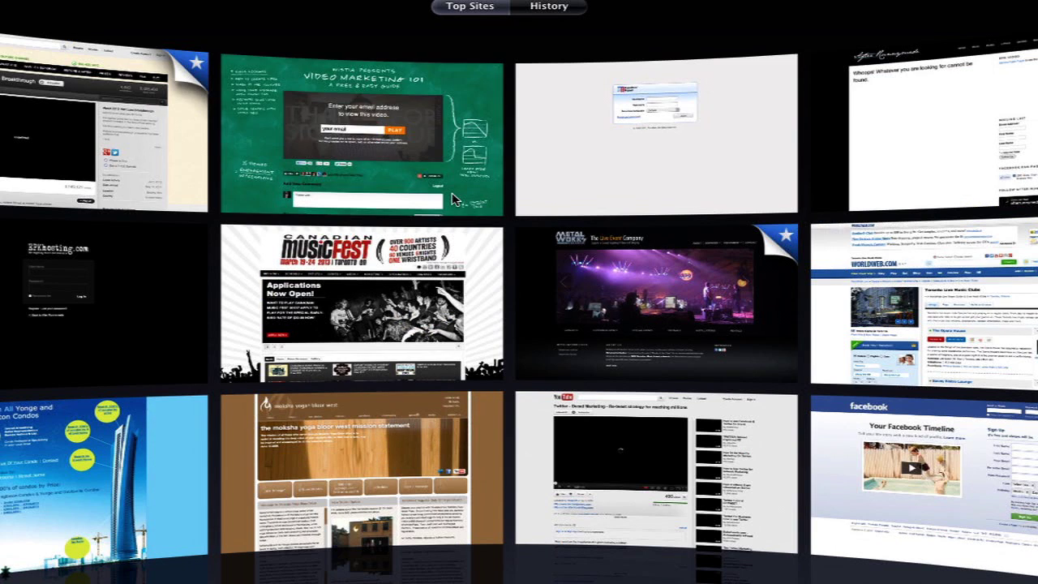
text(e)
key(BackSpace)
text(youtube.com)
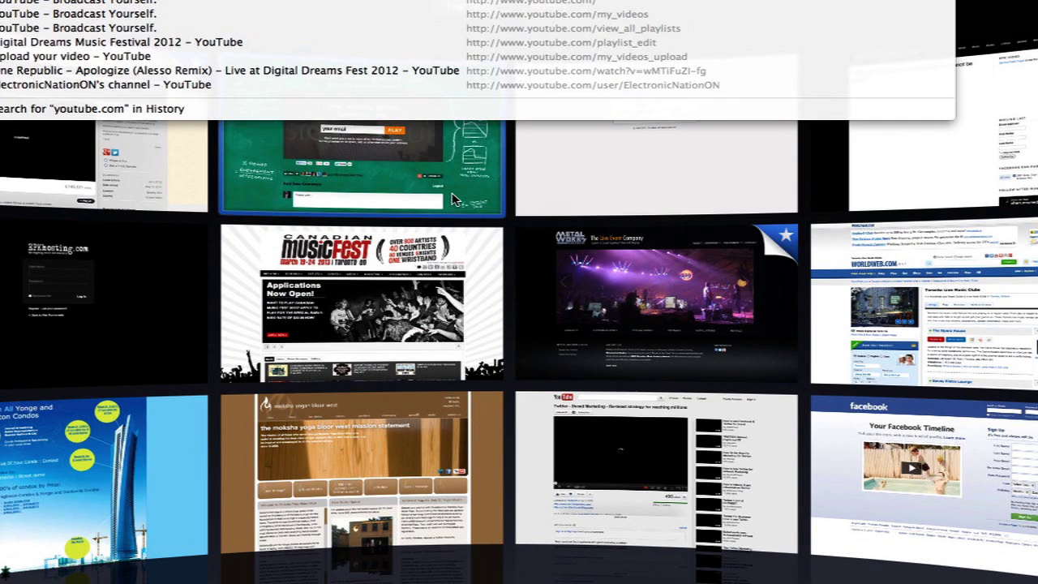
text(/epkh)
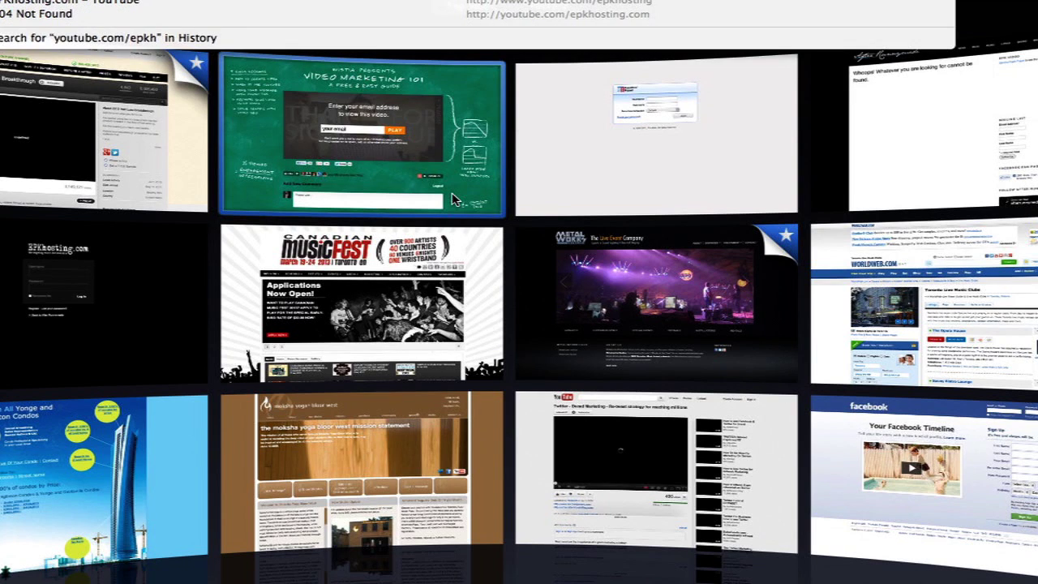
key(Return)
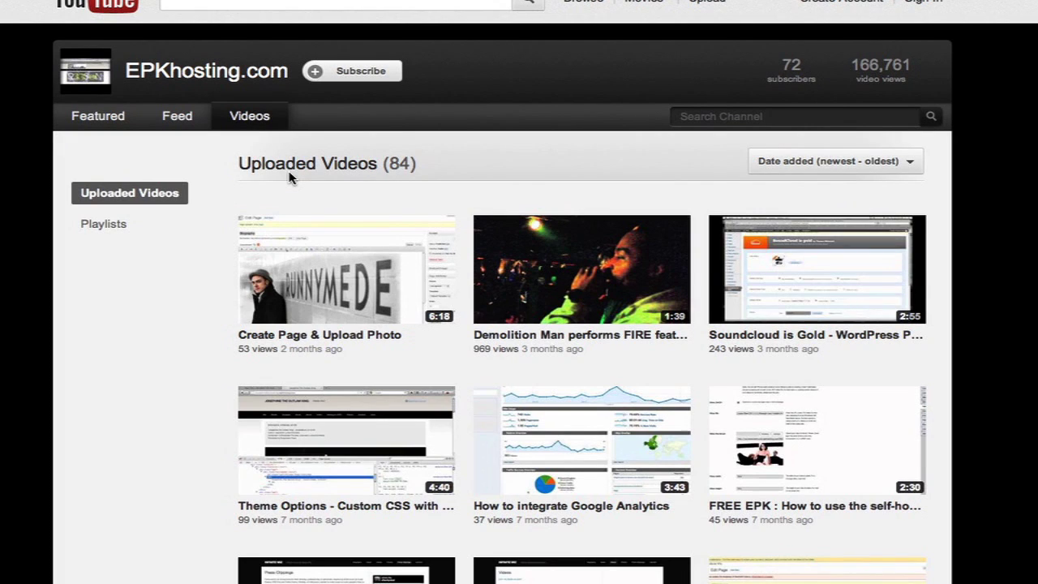
Open the Demolition Man FIRE video from The Ongoing Music Documentary playlist and pause it.
click(109, 226)
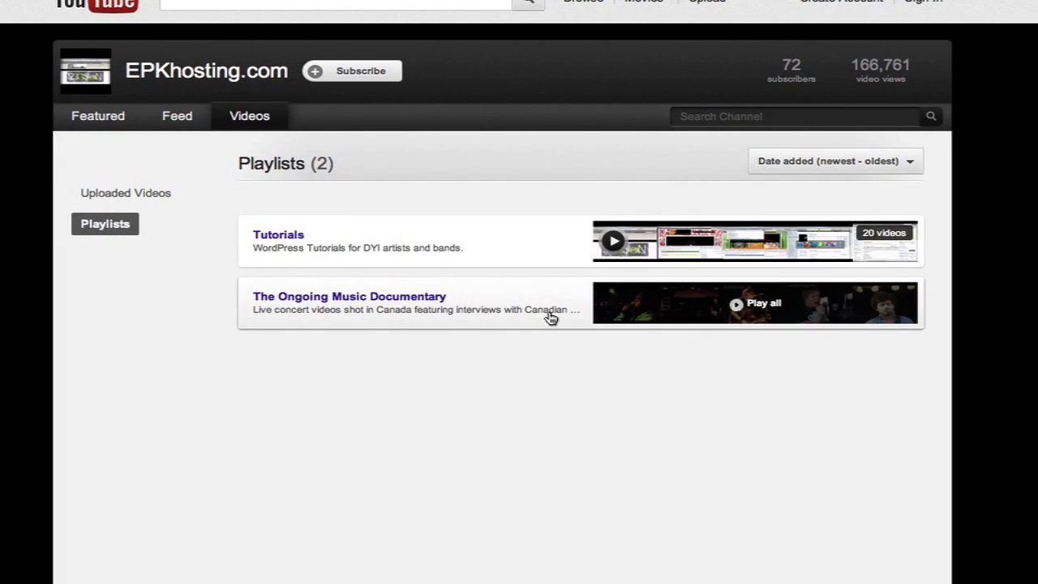
click(359, 297)
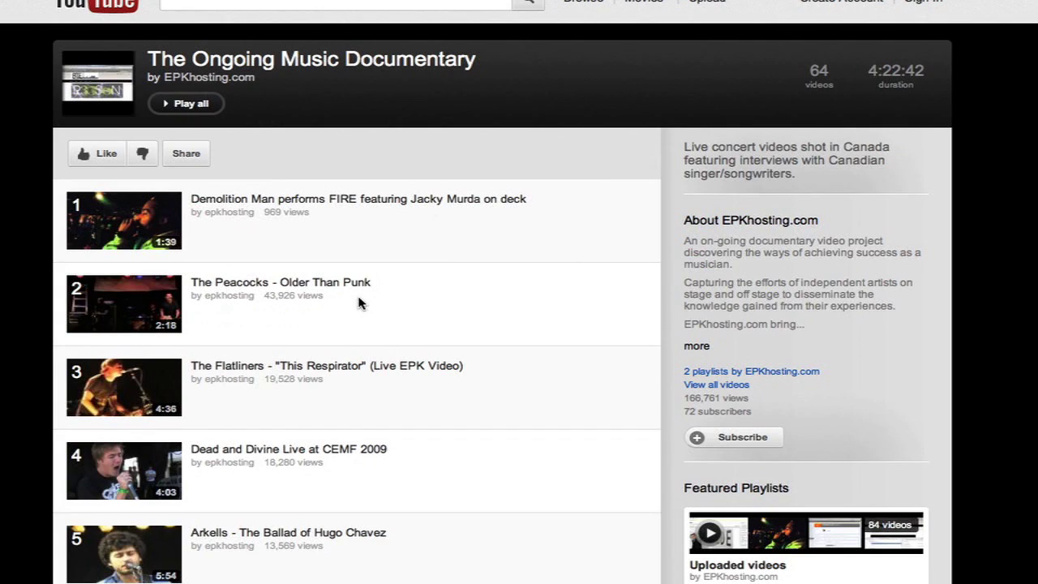
click(285, 197)
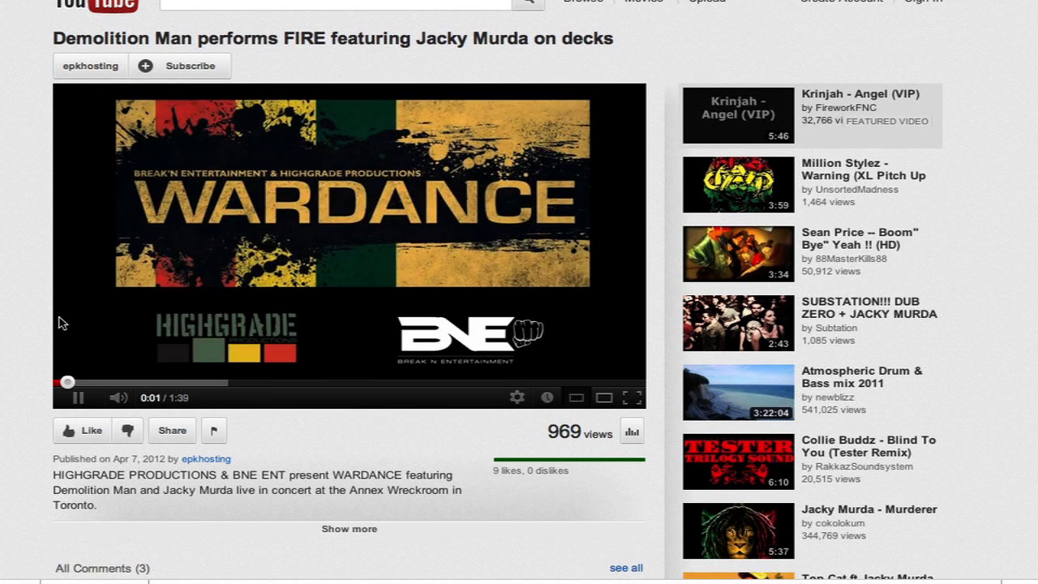
click(82, 399)
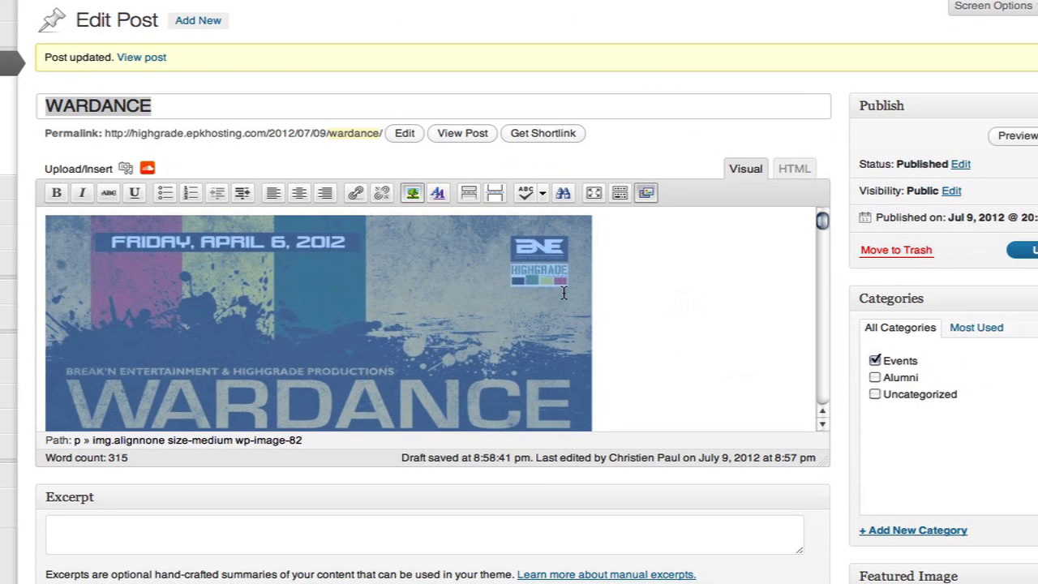
click(790, 338)
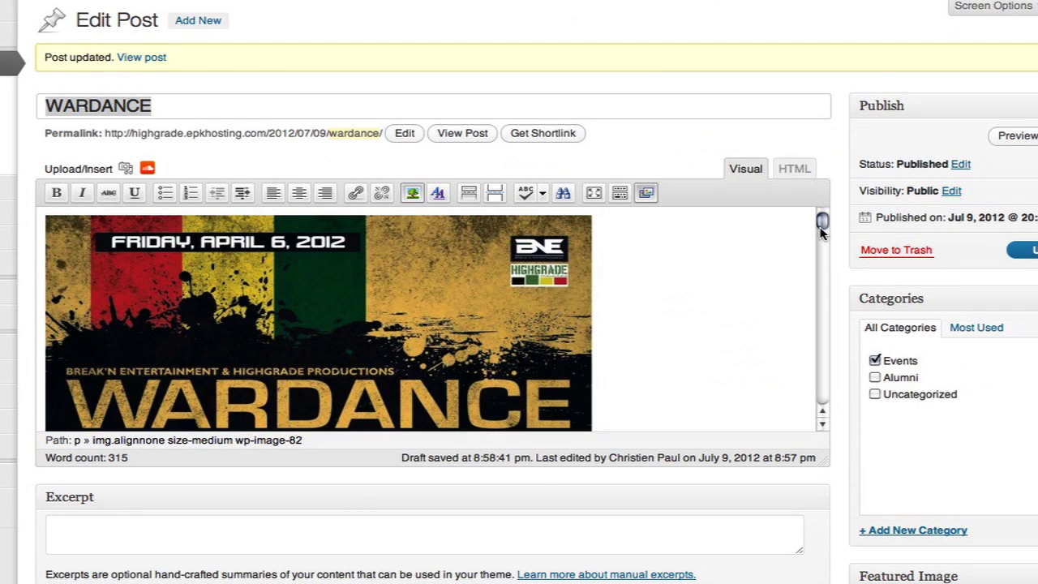
drag(821, 233, 820, 251)
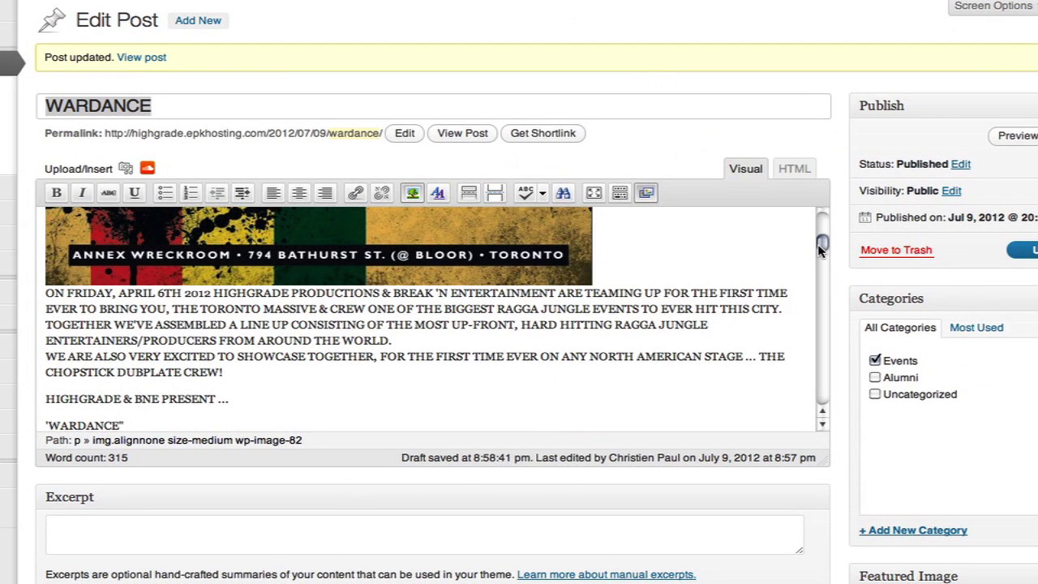
click(720, 290)
click(643, 266)
key(Return)
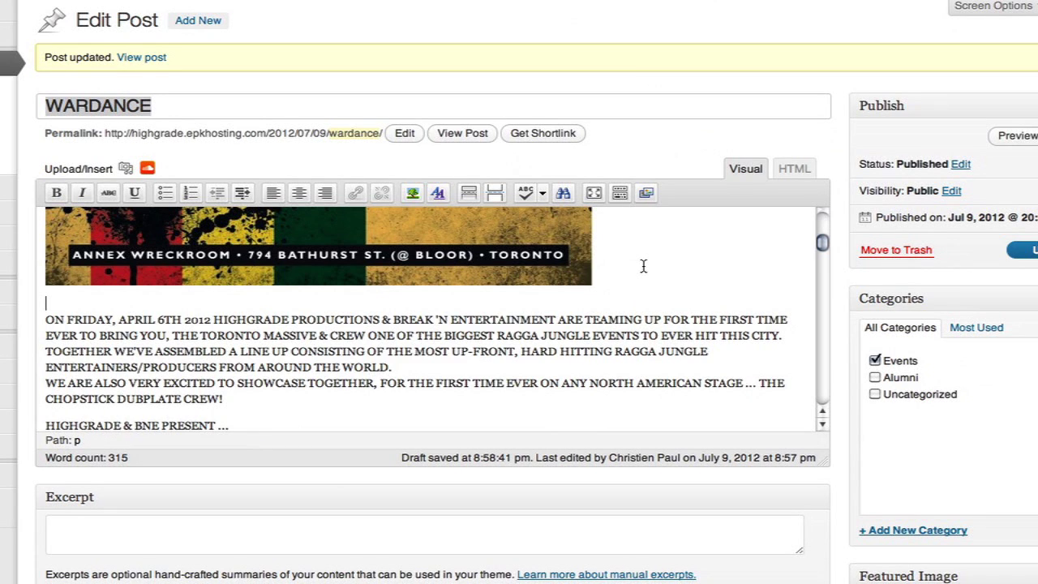
text(http://www.youtube.com/watch?v=UNMRnaWCGoo)
key(Return)
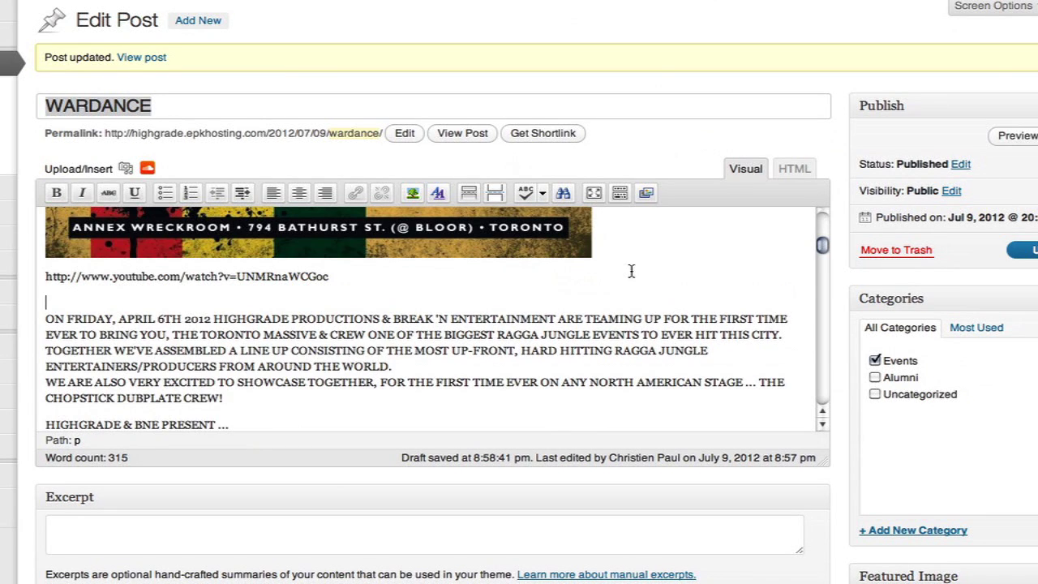
key(Delete)
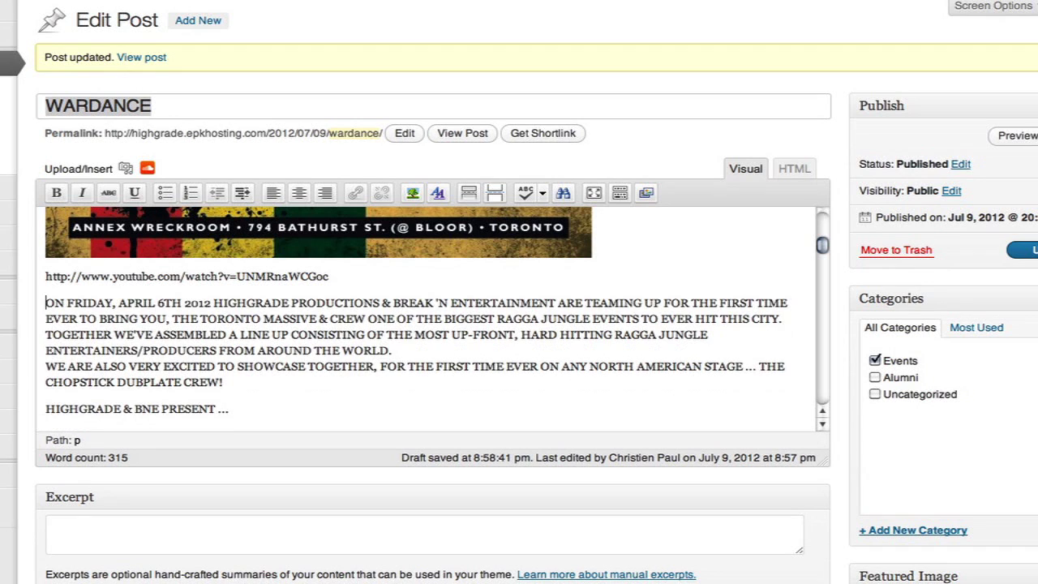
click(1023, 250)
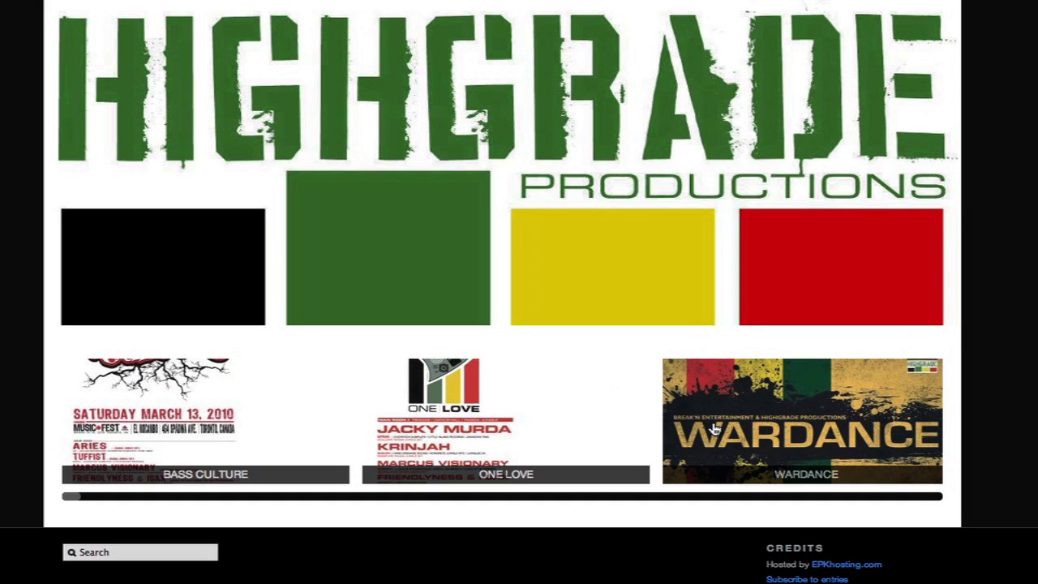
View the live WARDANCE post from the homepage slider and play the video embedded below the flyer.
click(802, 456)
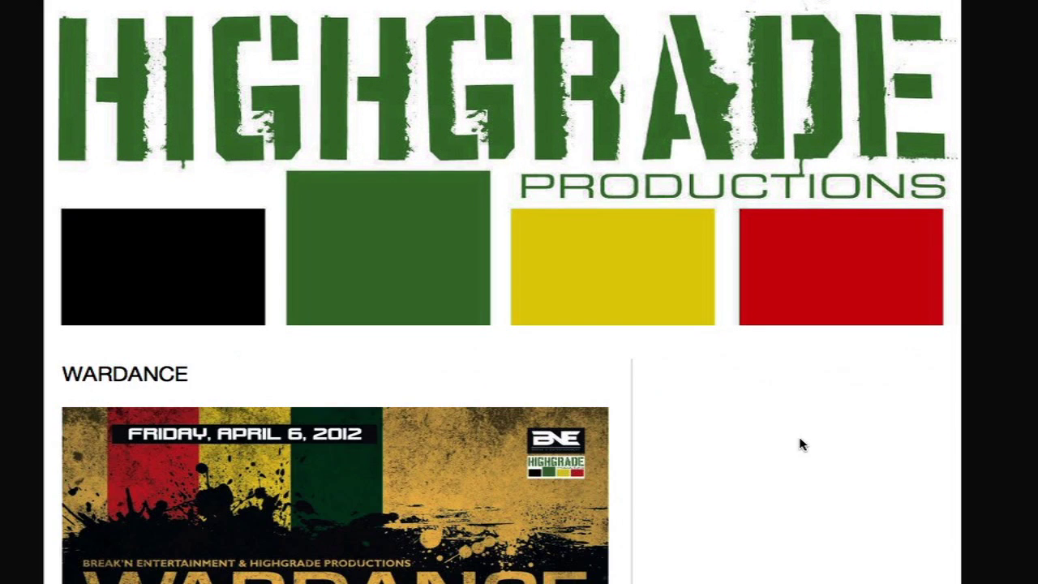
scroll(519, 292, down, 6)
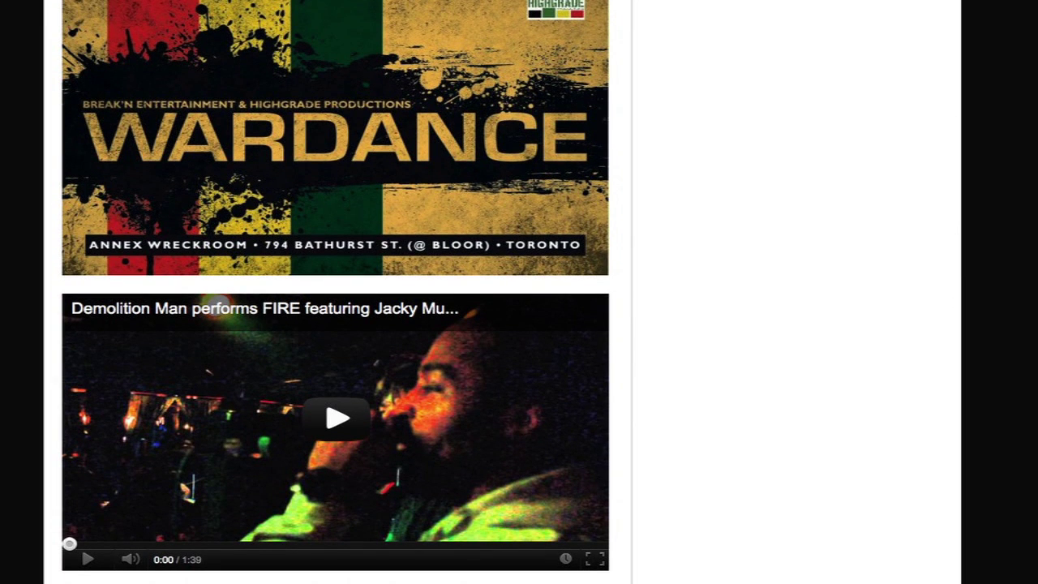
click(338, 424)
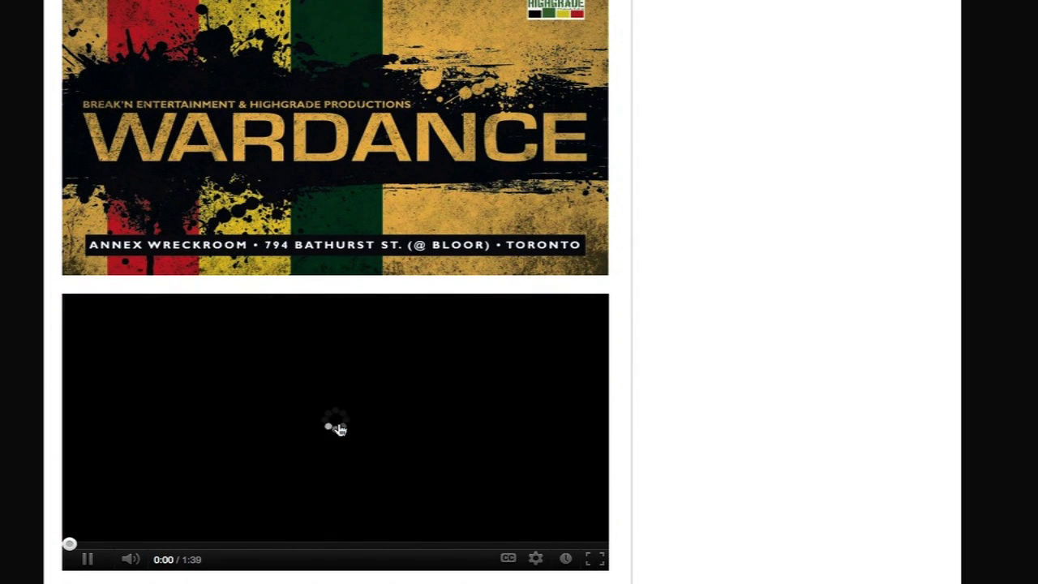
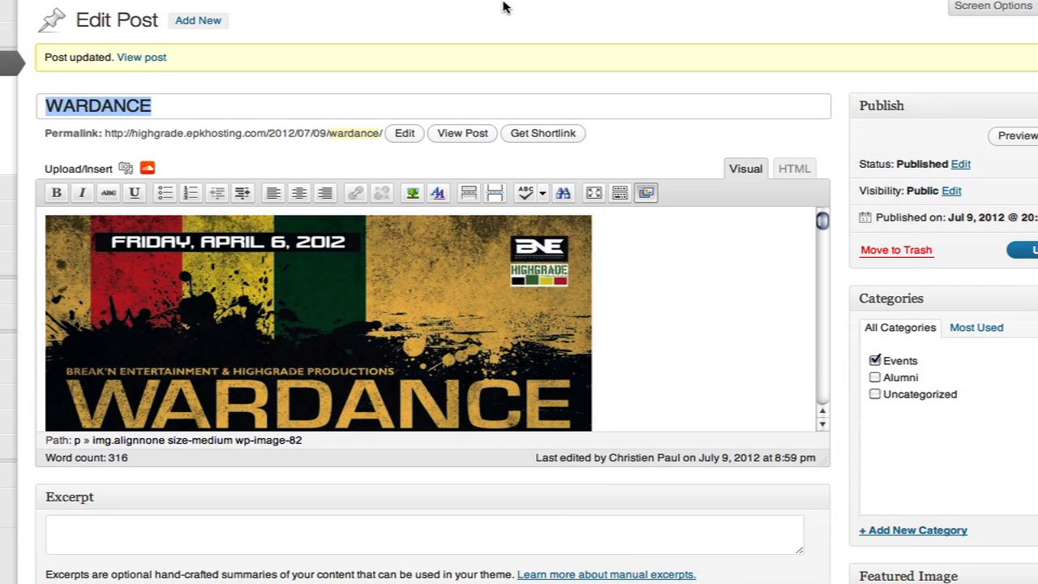
Go to the site's widget settings, collapse the Bottom-Left area and expand the Sidebar area.
mouse_move(9, 290)
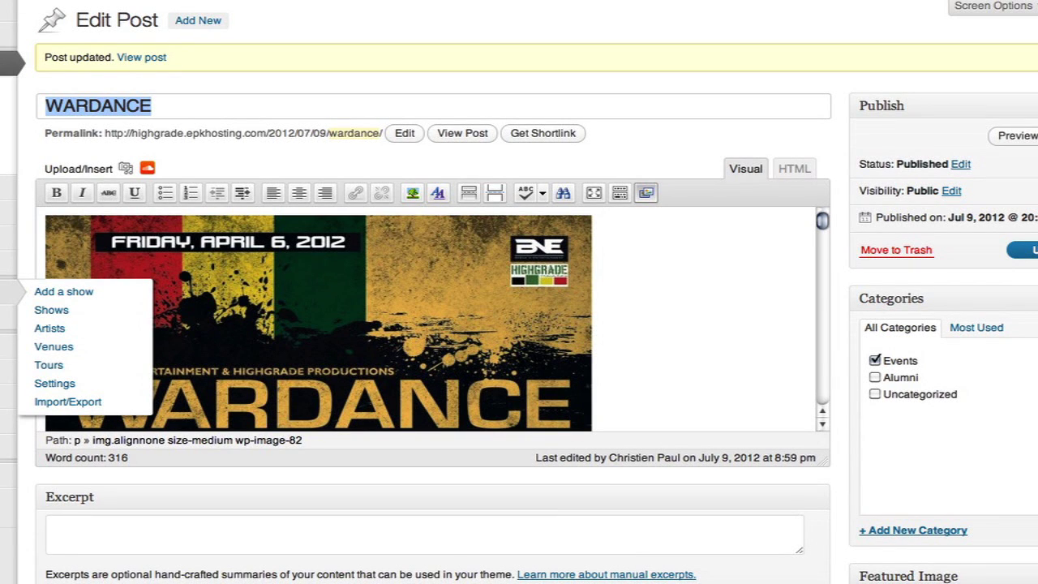
mouse_move(8, 211)
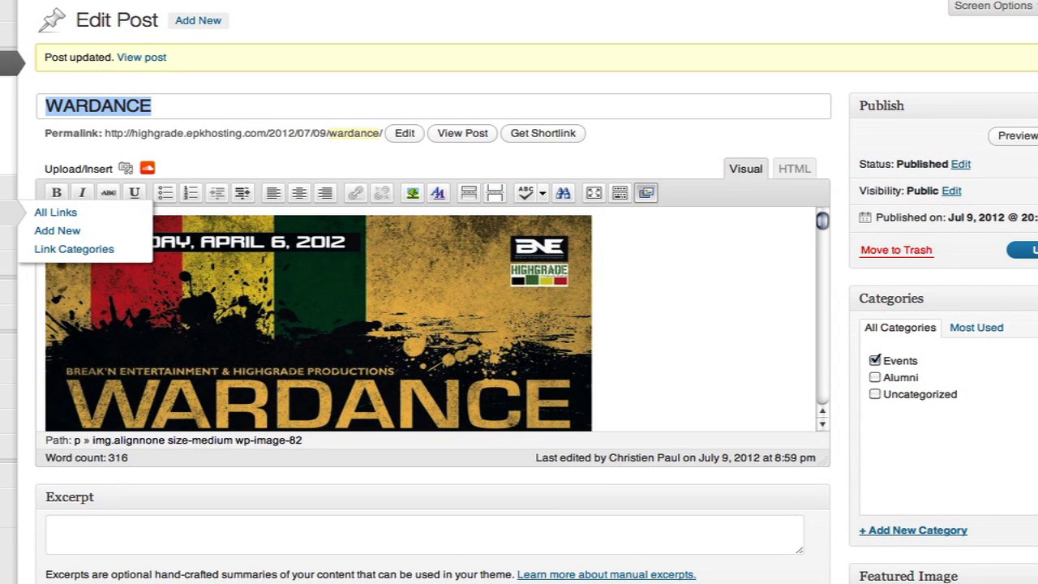
mouse_move(8, 345)
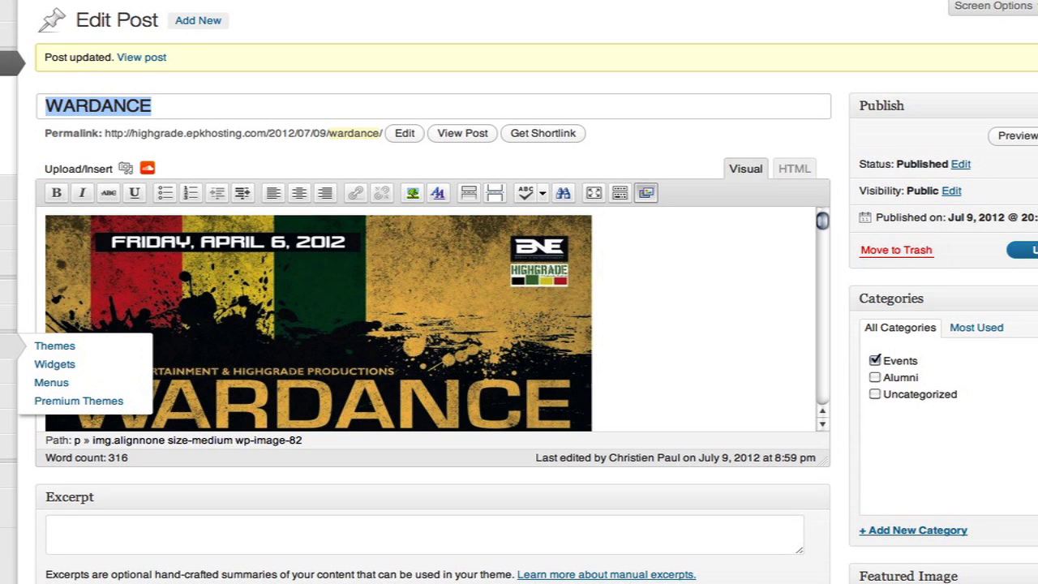
click(122, 364)
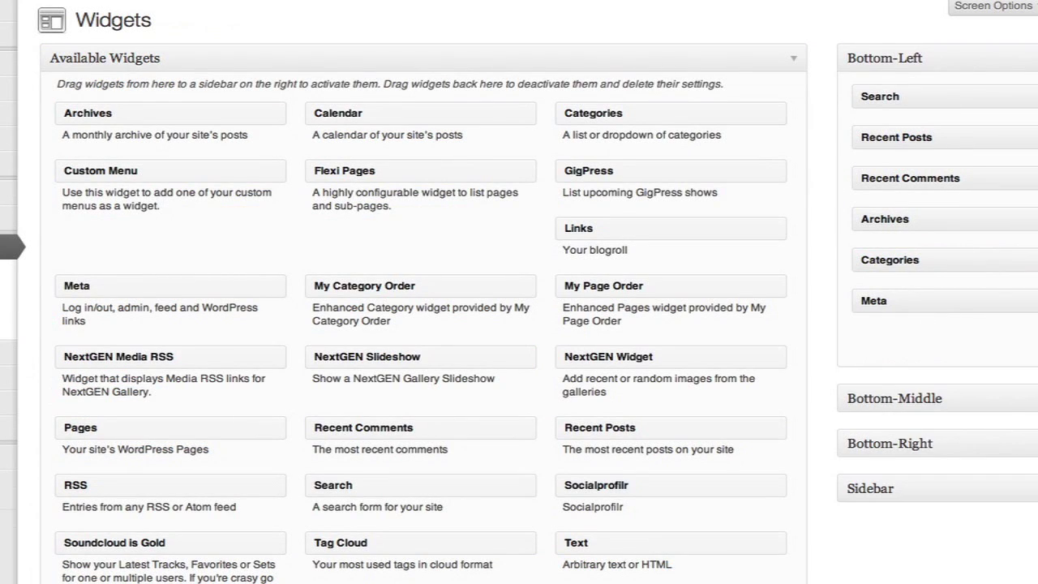
click(956, 59)
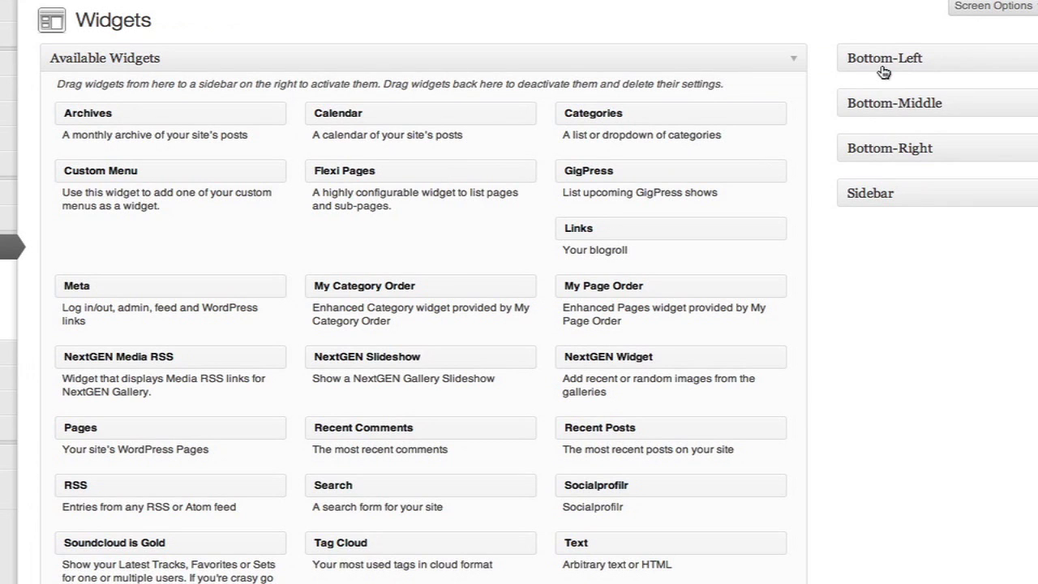
click(908, 194)
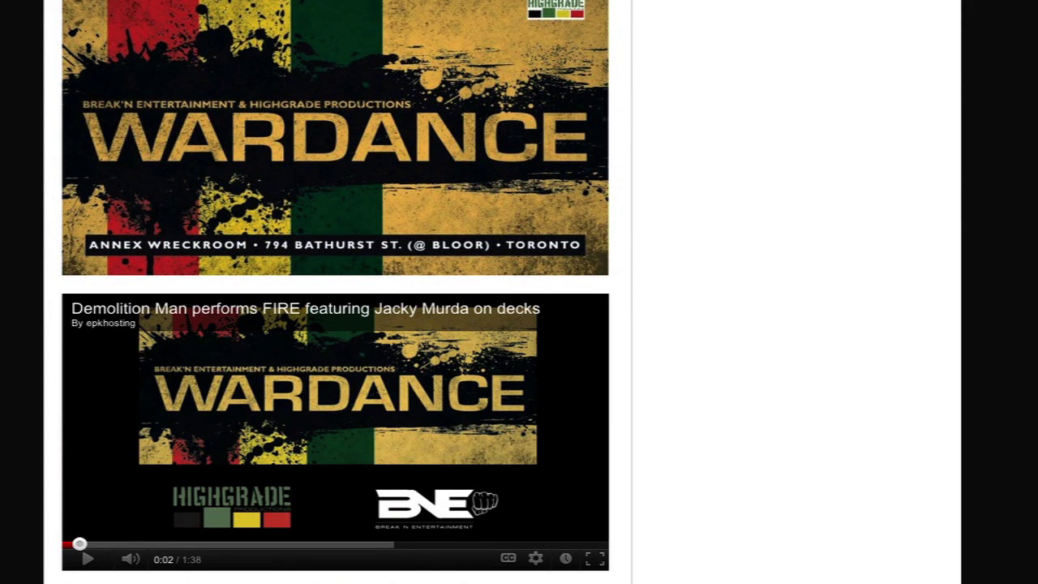
Check the empty sidebar space on the live WARDANCE post and add a Text widget to the Sidebar area.
scroll(335, 292, up, 5)
scroll(335, 292, up, 1)
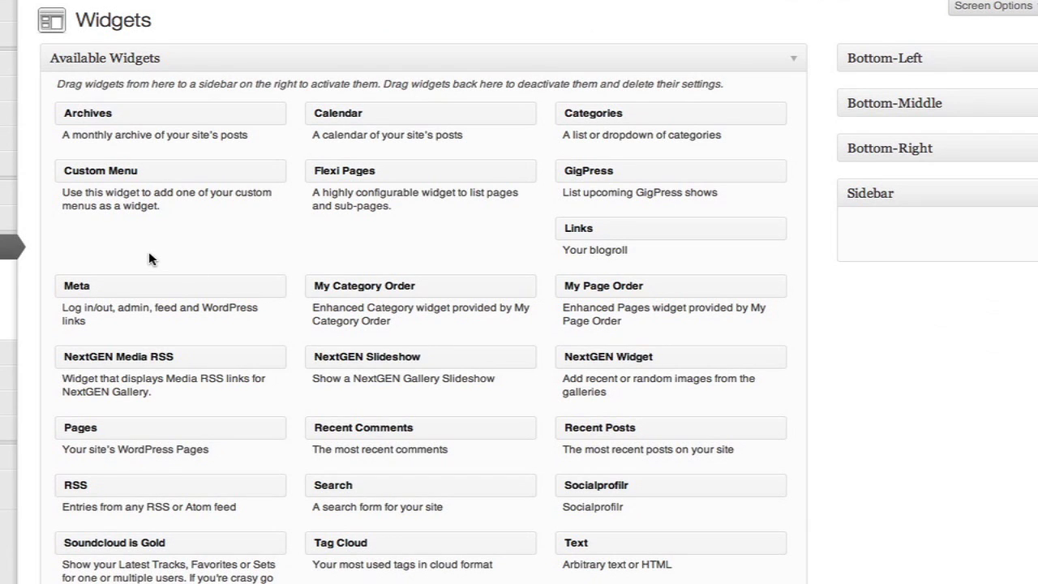
drag(620, 539, 953, 251)
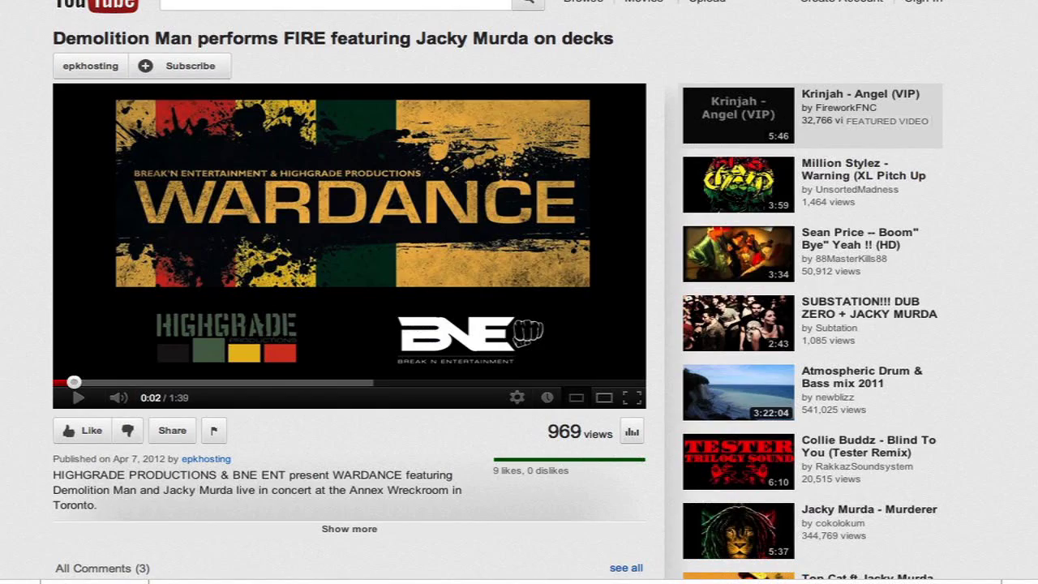
Generate the Demolition Man video's embed code with a custom width of 300 px and copy it.
click(170, 429)
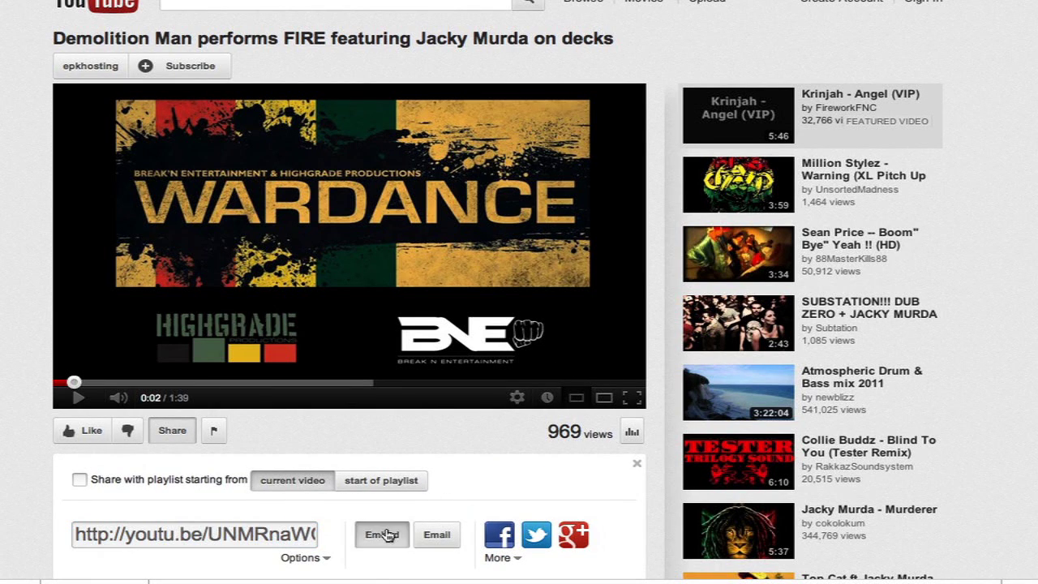
click(382, 535)
scroll(288, 187, down, 5)
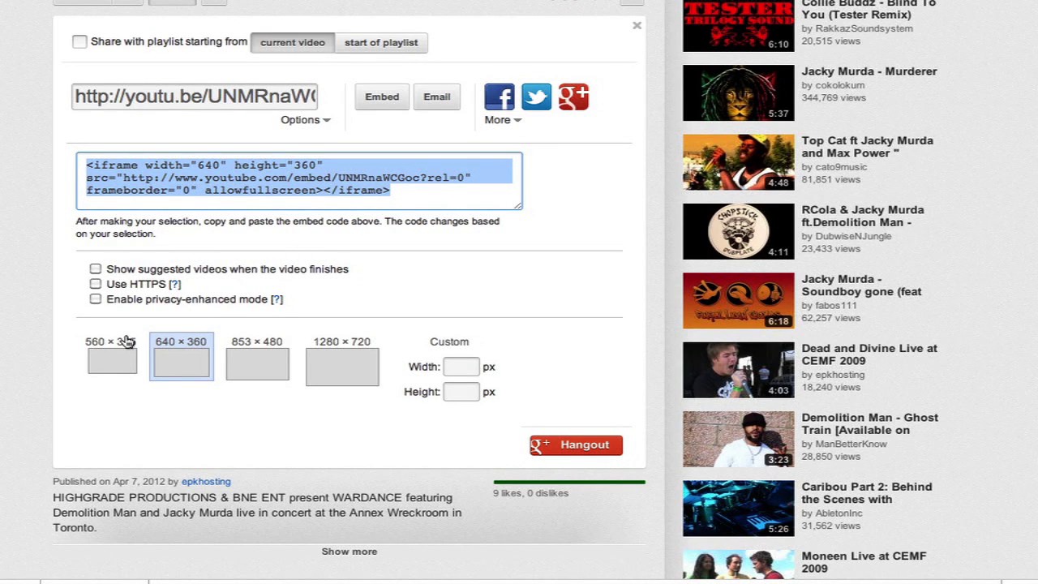
click(456, 367)
text(300)
key(Tab)
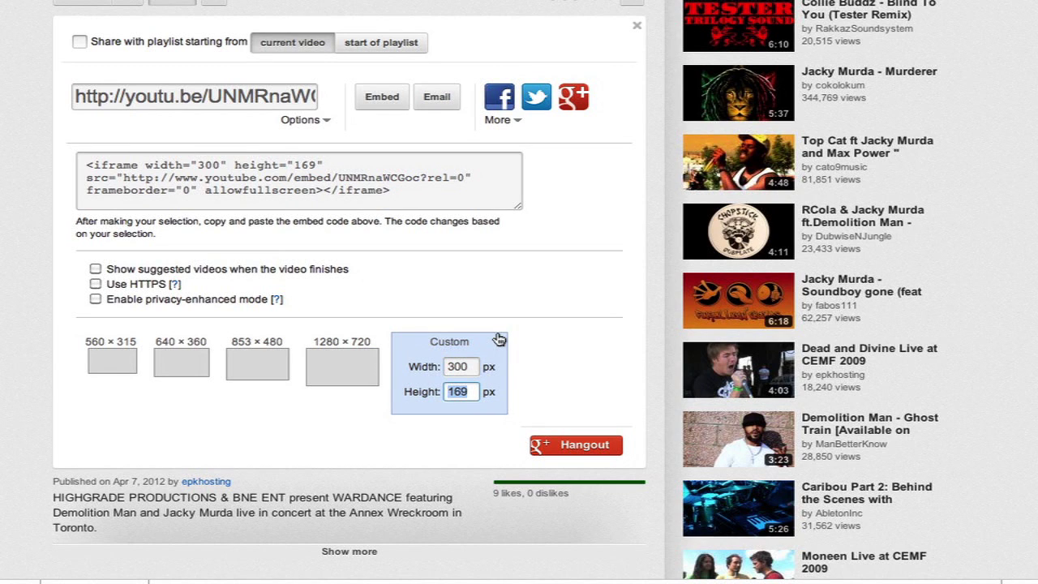
click(311, 200)
key(ctrl+c)
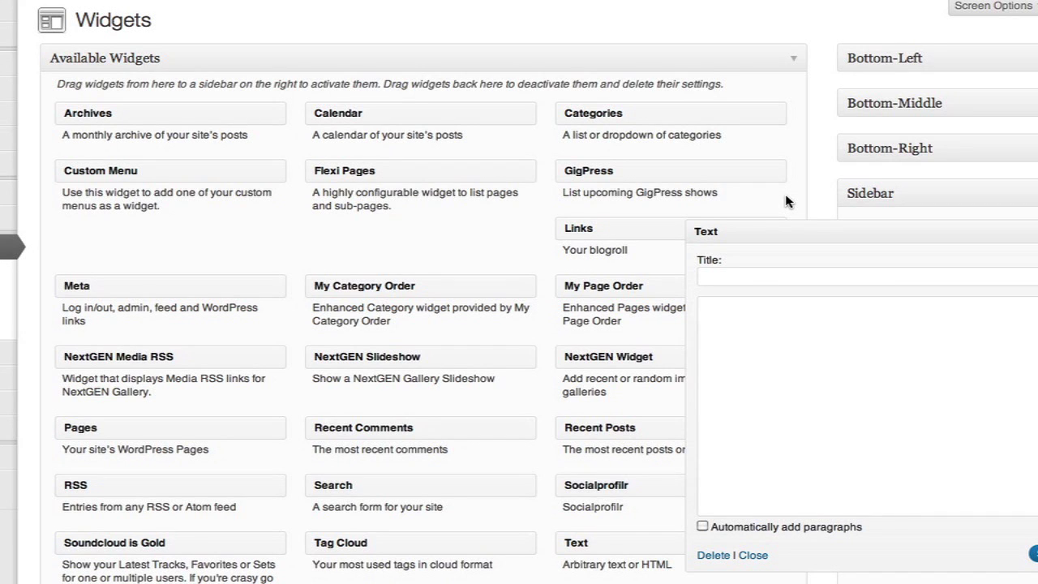
Paste the video embed code into the Text widget and title it FEATURED VIDEO.
click(787, 369)
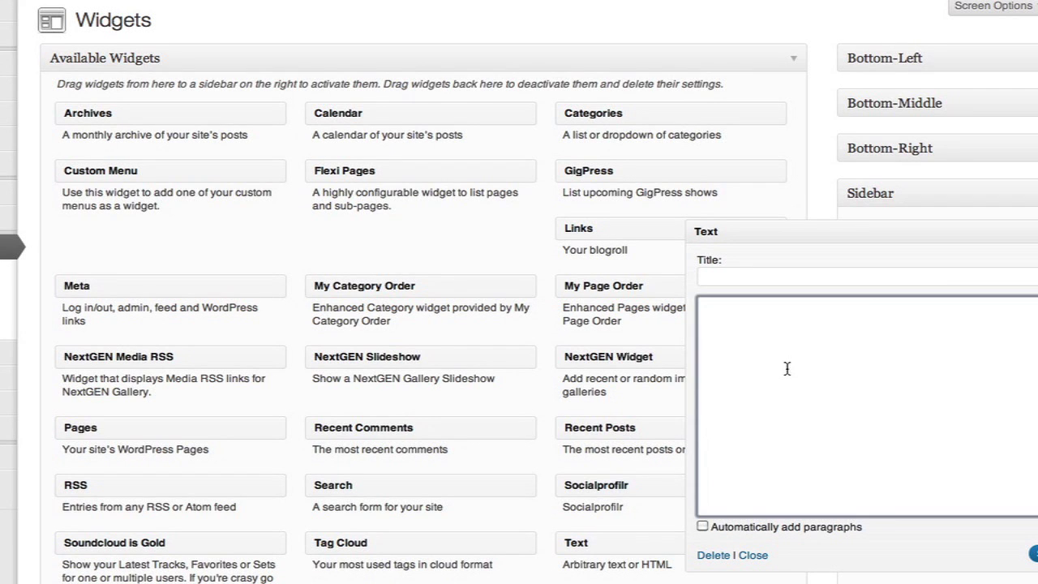
key(ctrl+v)
click(830, 274)
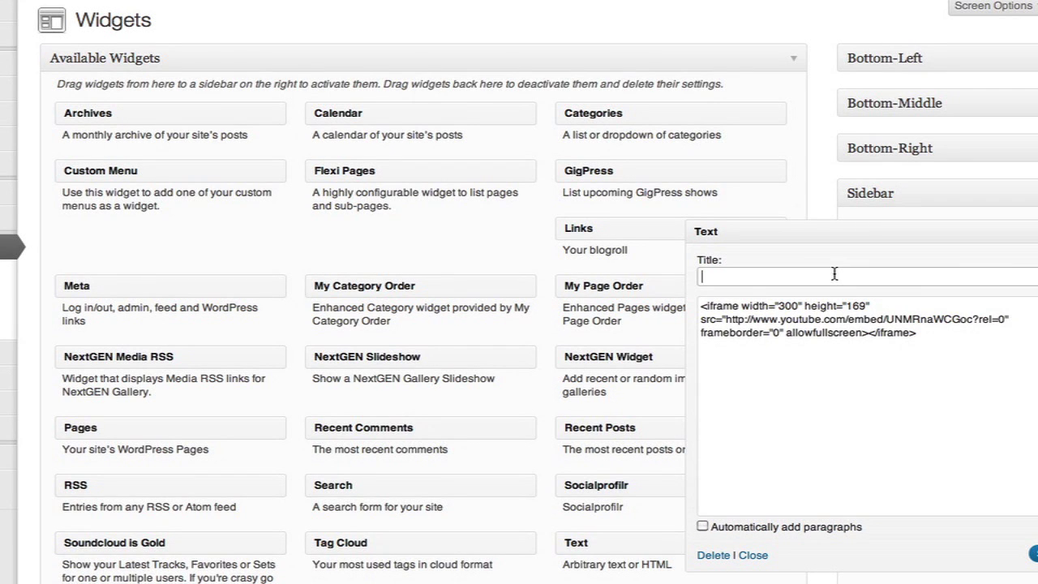
text(DEMON)
key(BackSpace)
text(LI)
key(ctrl+a)
text(FEATURED VI)
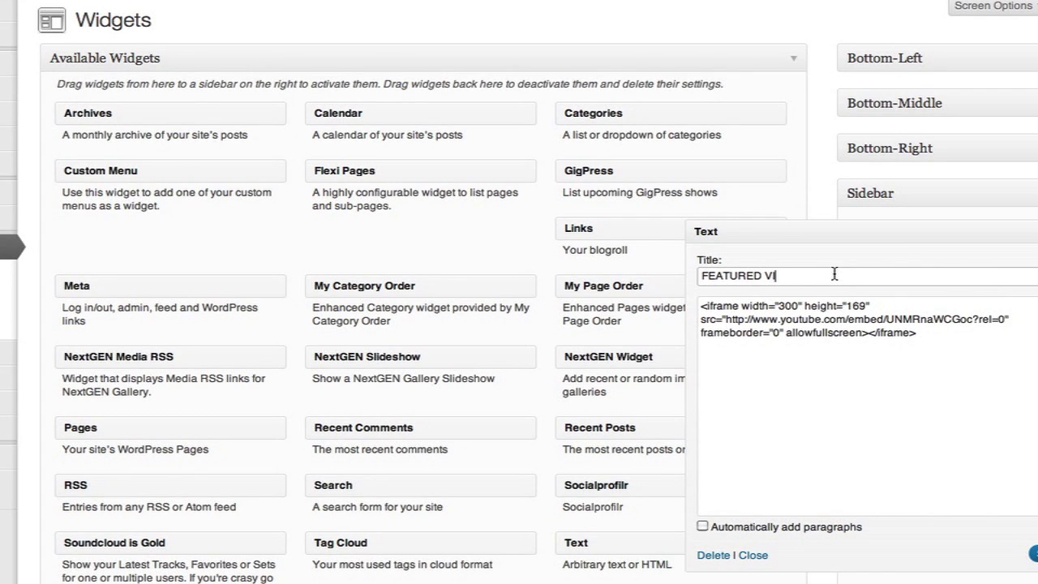
text(DEO)
Save the Text widget and play the featured video in the sidebar of the live WARDANCE post.
click(1033, 553)
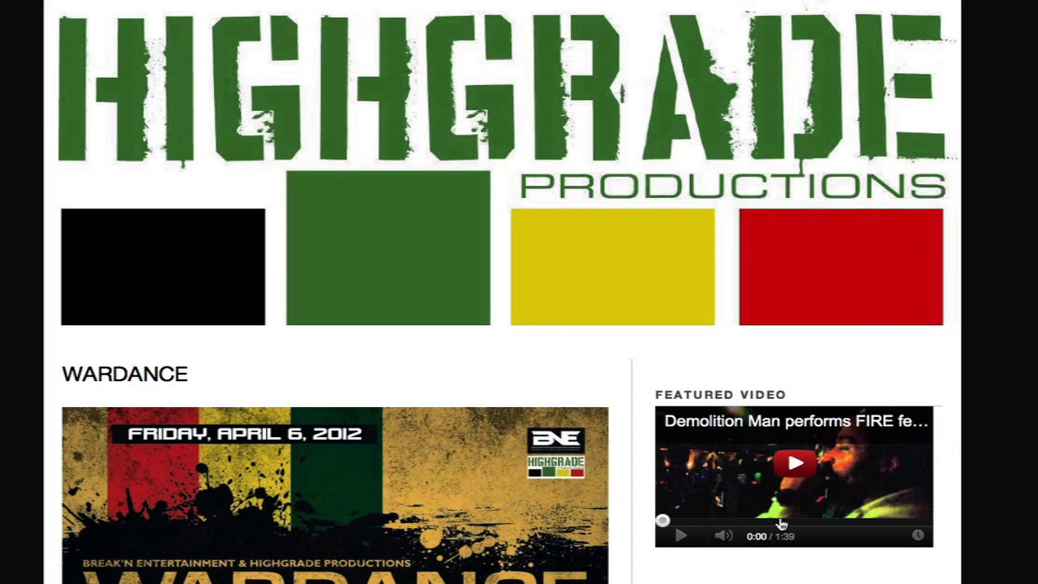
click(839, 492)
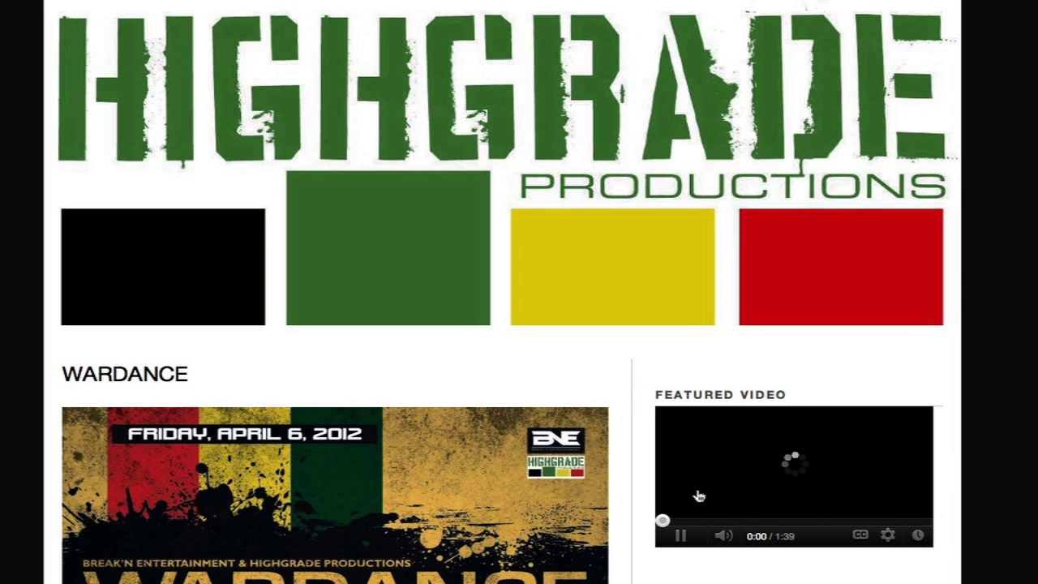